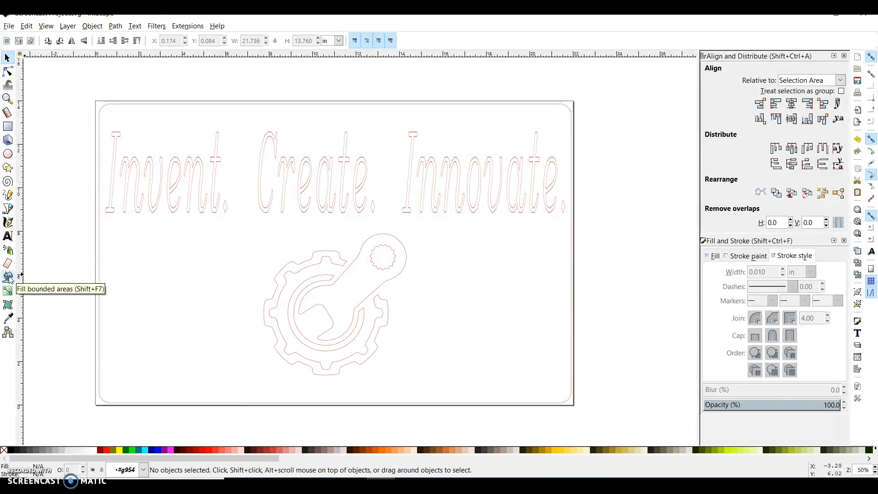
# Step: Set the Paint Bucket to a blue (#0000FF) fill with no stroke, and fill the sign's background around the lettering and gear logo
pyautogui.click(8, 277)
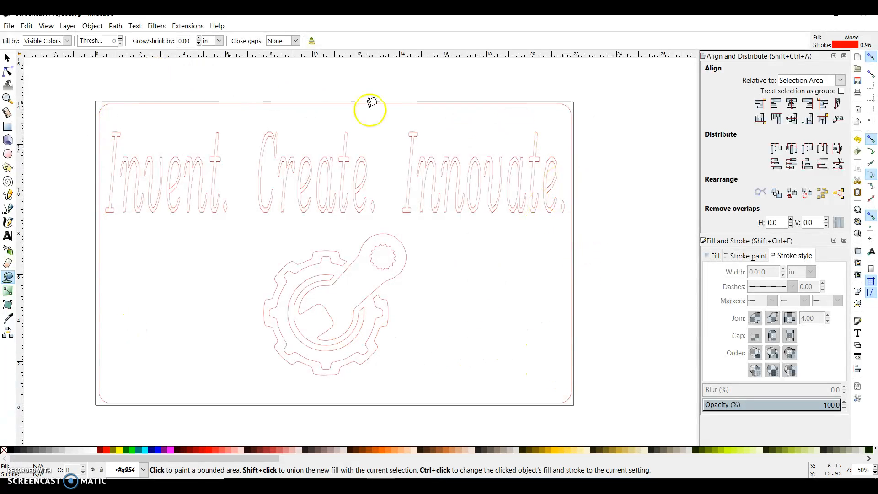
pyautogui.click(3, 451)
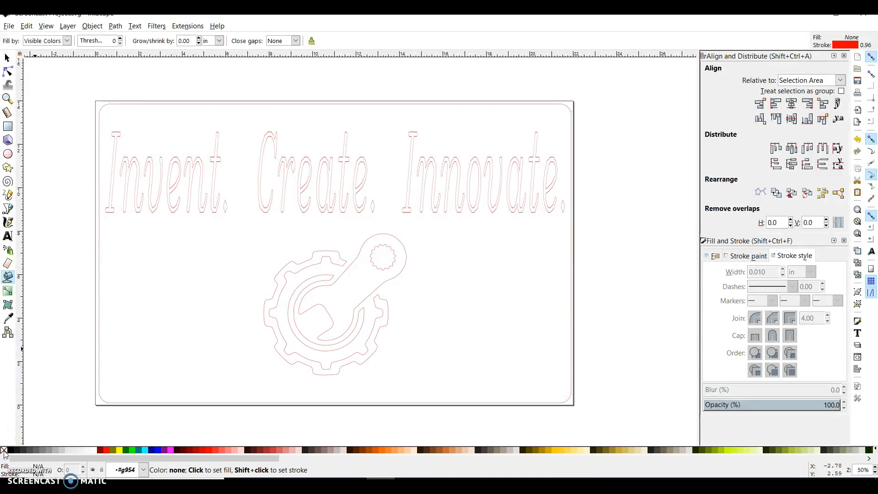
pyautogui.keyDown('shift'); pyautogui.click(4, 451); pyautogui.keyUp('shift')
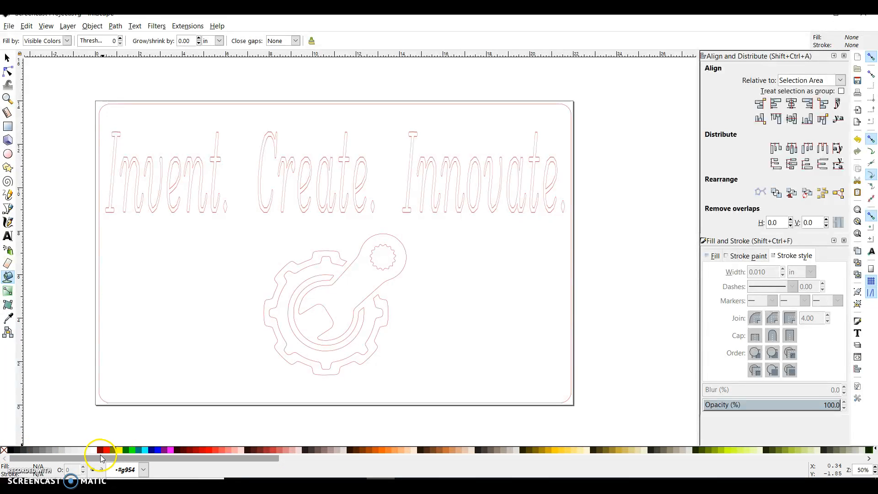
pyautogui.click(158, 452)
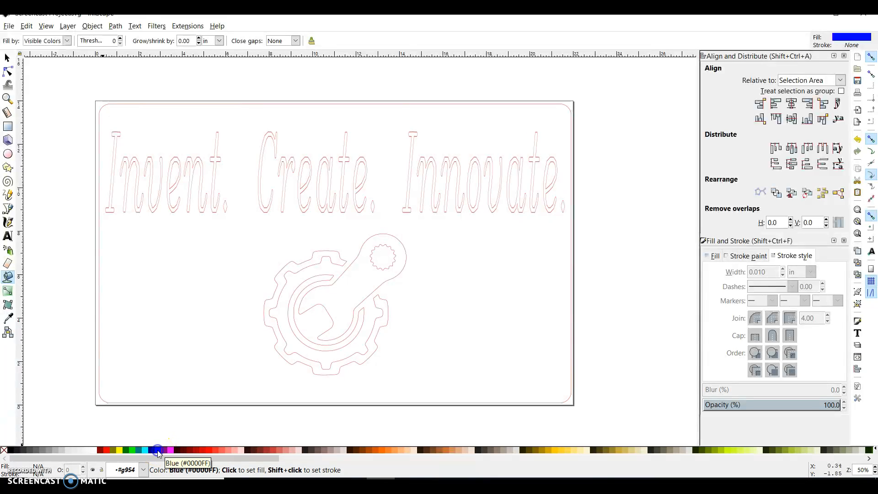
pyautogui.click(497, 303)
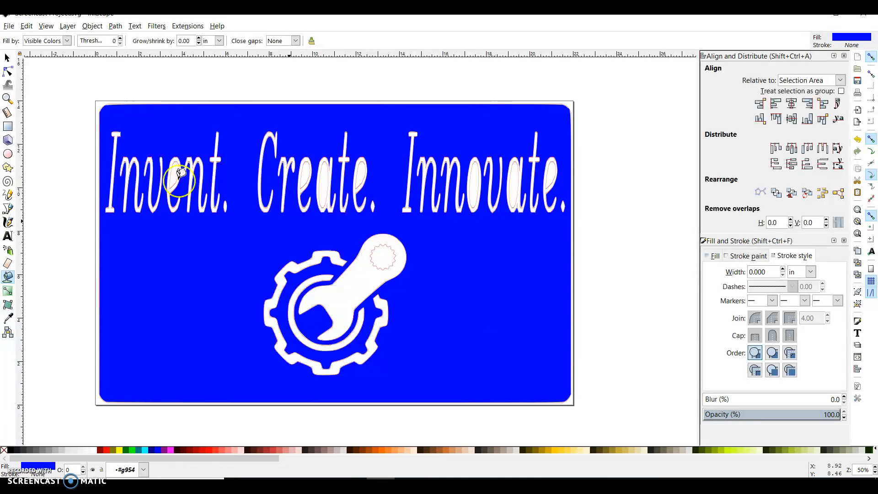
# Step: Try removing the strokes from all the sign artwork, with the blue fill, text, logo and border selected together
pyautogui.click(7, 58)
pyautogui.click(7, 58)
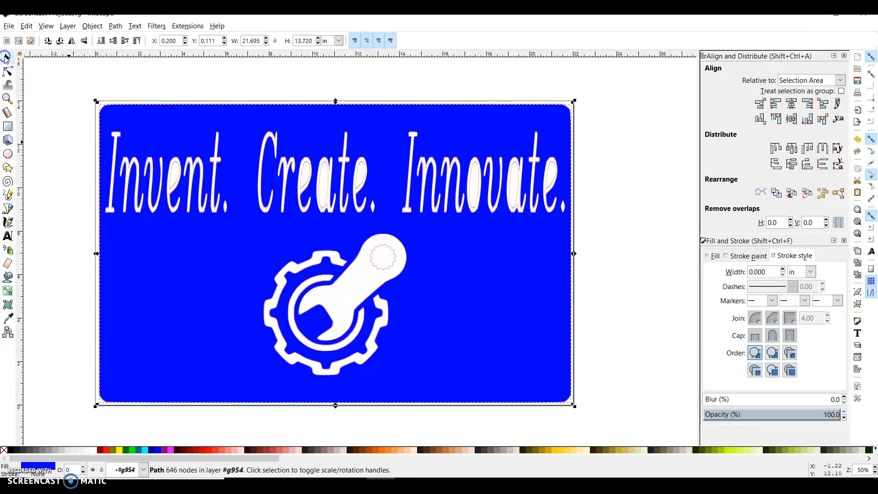
pyautogui.moveTo(47, 75); pyautogui.dragTo(635, 324)
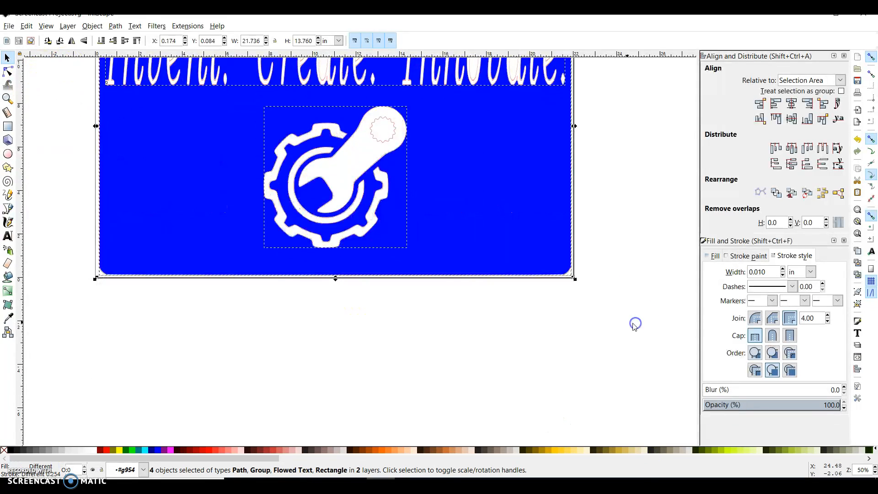
pyautogui.scroll(6, 453, 265)
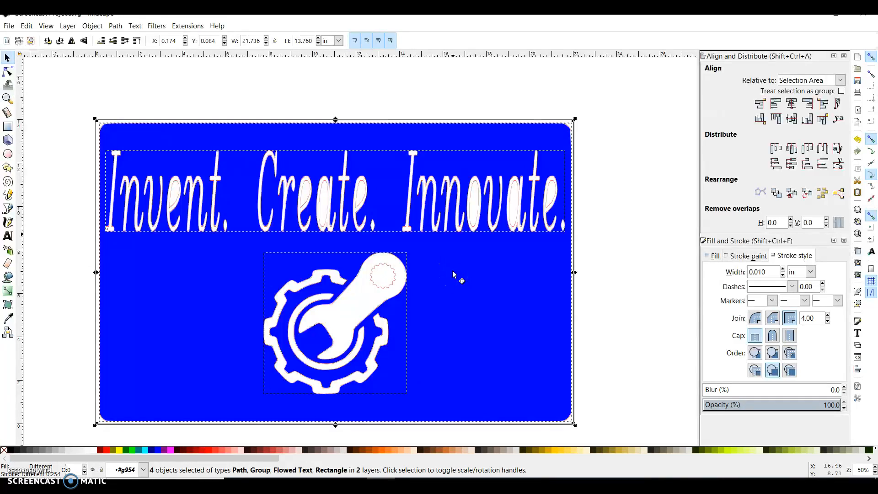
pyautogui.press('shift')
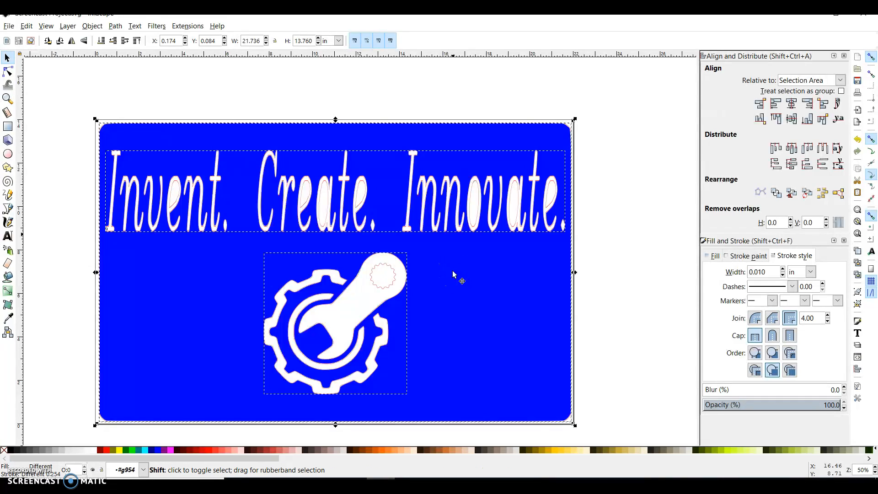
pyautogui.keyDown('shift'); pyautogui.click(3, 452); pyautogui.keyUp('shift')
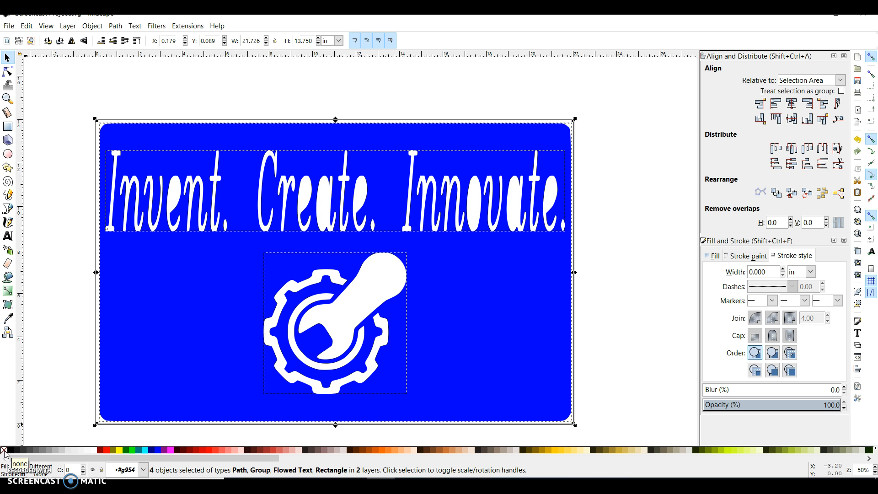
pyautogui.click(5, 453)
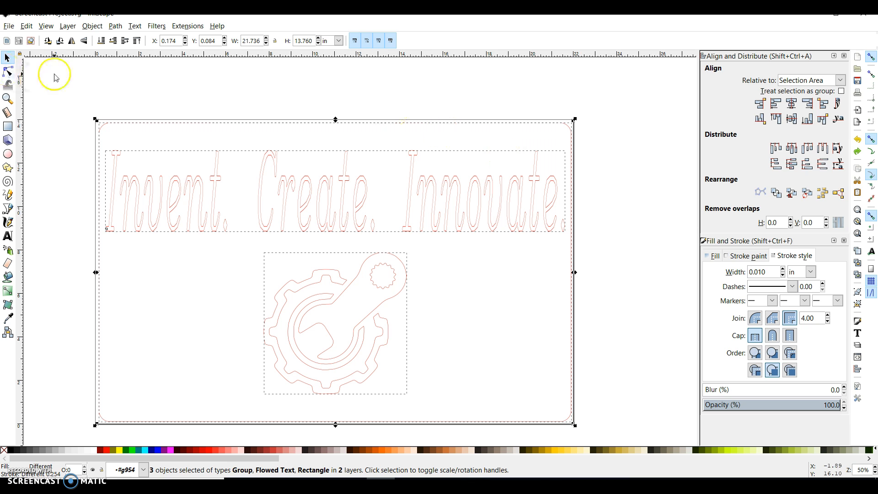
pyautogui.click(270, 89)
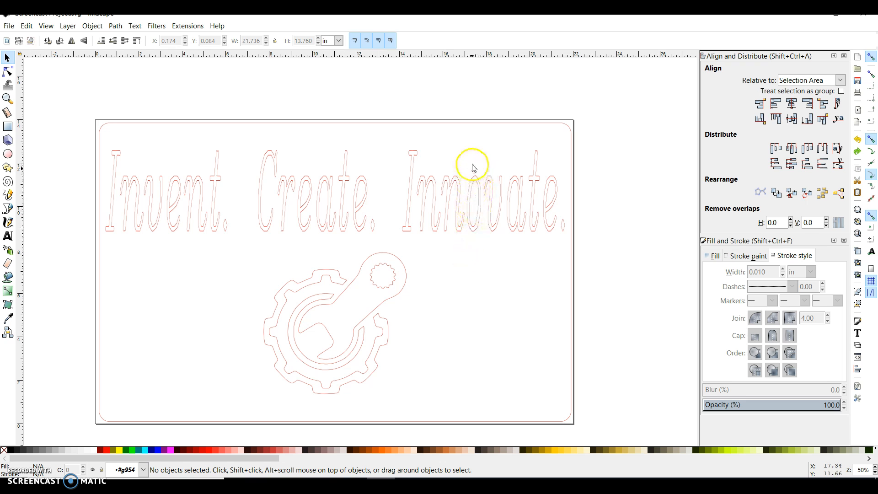
# Step: Change the font of the whole "Invent. Create. Innovate." text to Awery
pyautogui.click(488, 205)
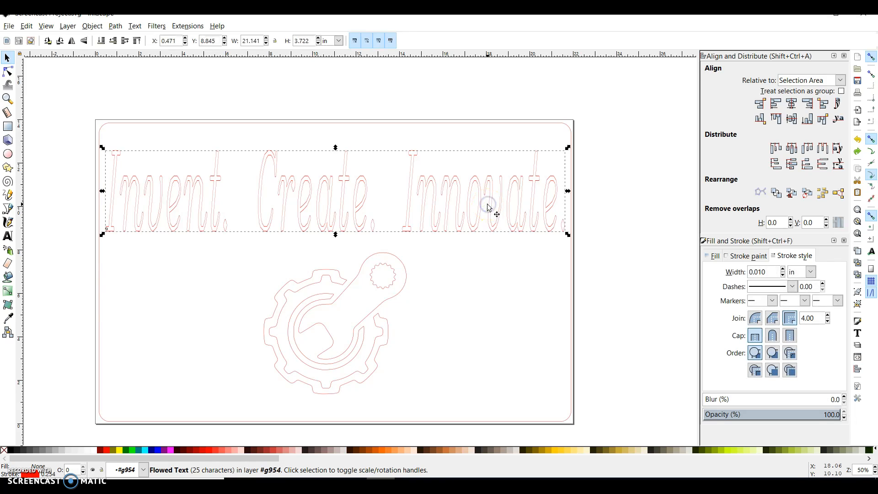
pyautogui.doubleClick(488, 205)
pyautogui.click(488, 204)
pyautogui.tripleClick(488, 204)
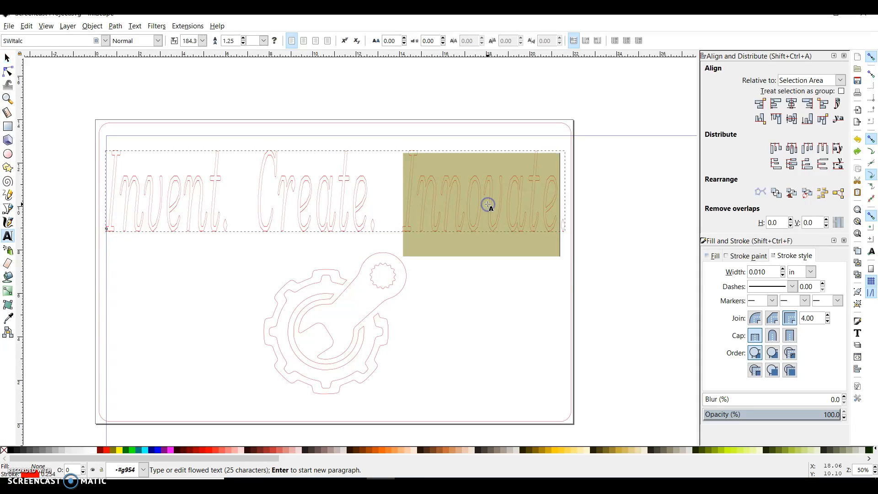
pyautogui.click(106, 41)
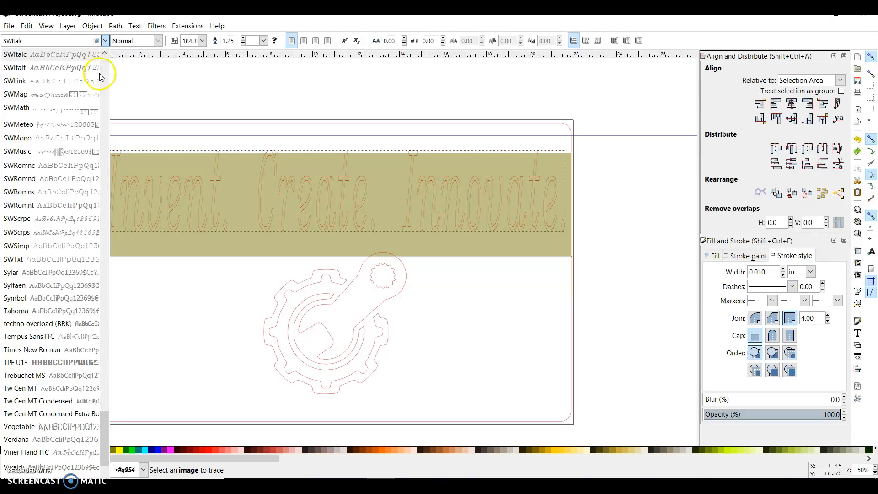
pyautogui.scroll(-3, 36, 206)
pyautogui.scroll(10, 35, 219)
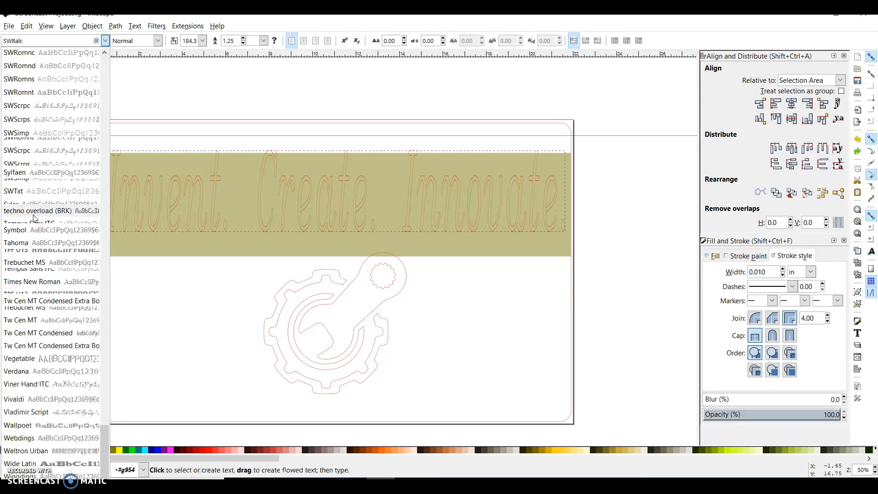
pyautogui.scroll(10, 34, 219)
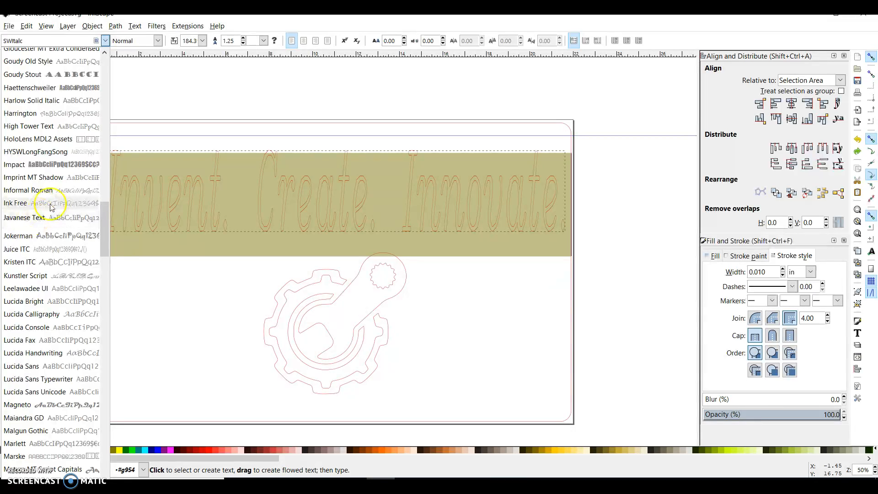
pyautogui.scroll(8, 55, 206)
pyautogui.scroll(10, 55, 206)
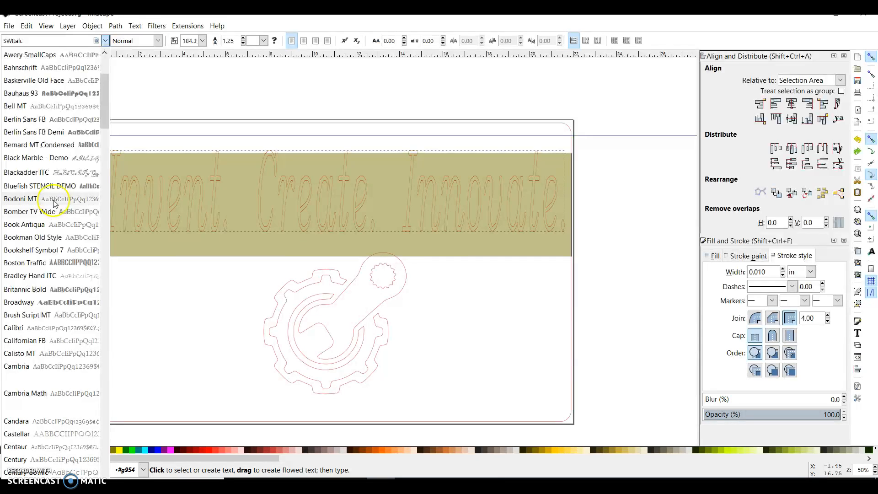
pyautogui.scroll(3, 57, 195)
pyautogui.scroll(2, 58, 194)
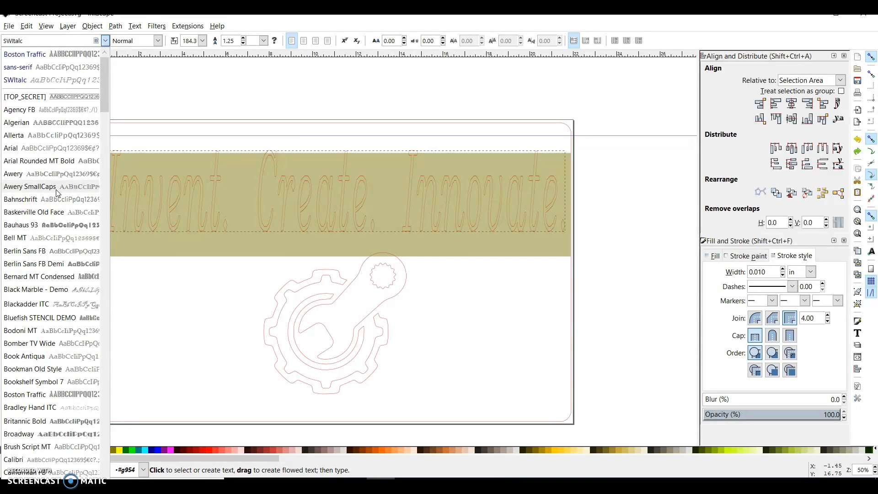
pyautogui.click(62, 178)
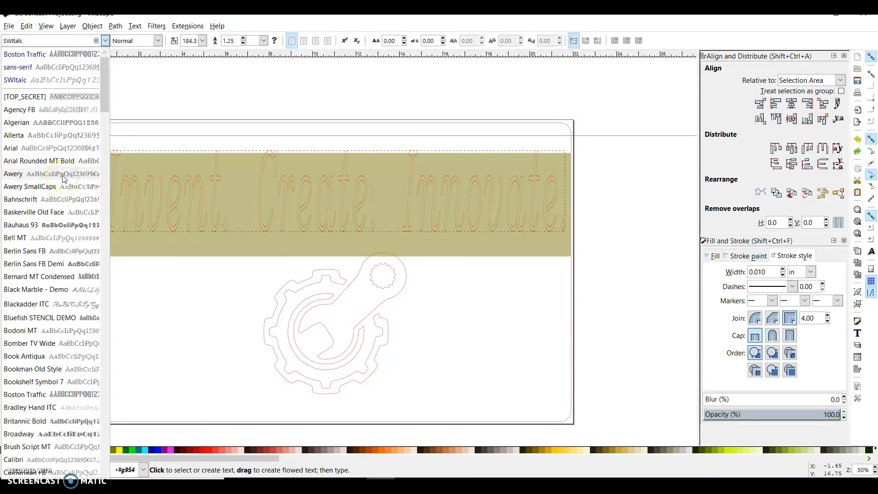
pyautogui.click(62, 178)
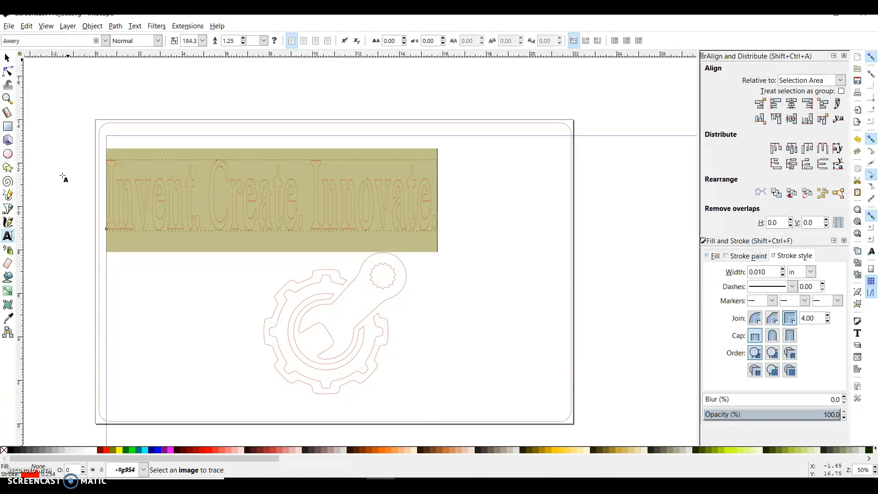
pyautogui.click(74, 177)
pyautogui.click(465, 206)
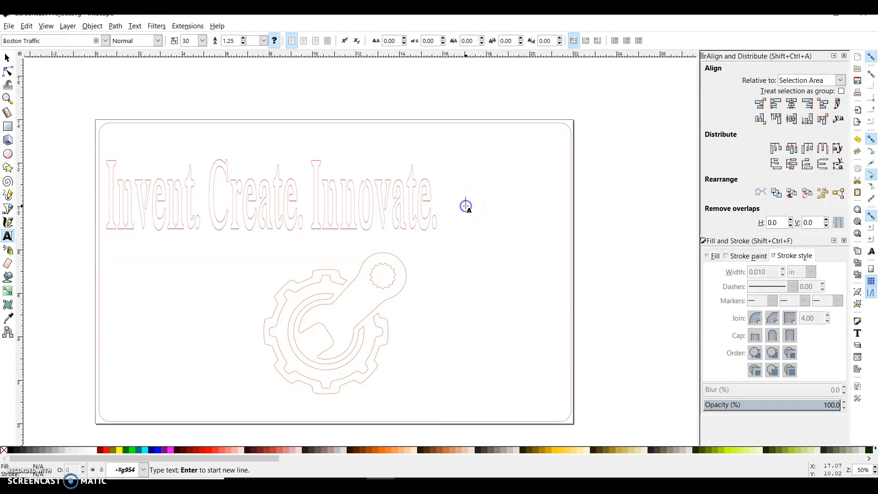
# Step: Stretch the "Invent. Create. Innovate." text to about 20.9 in wide and 4.3 in tall so it spans the upper part of the sign
pyautogui.scroll(3, 341, 206)
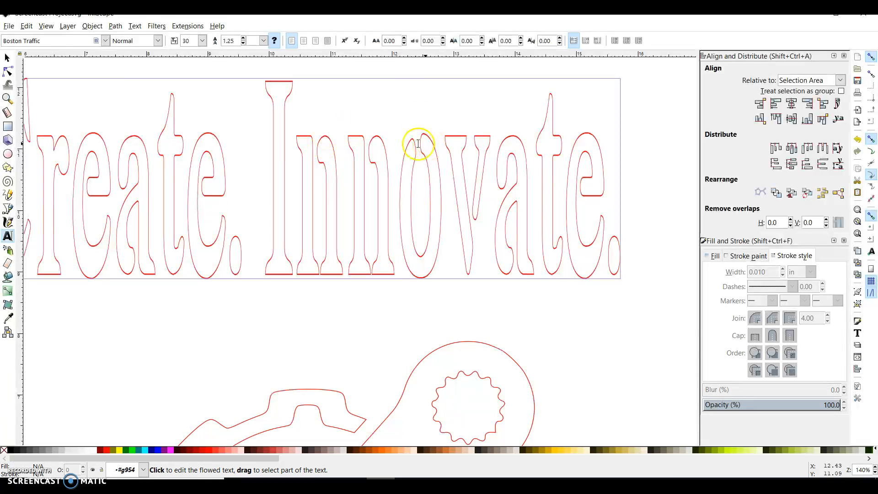
pyautogui.scroll(-2, 419, 218)
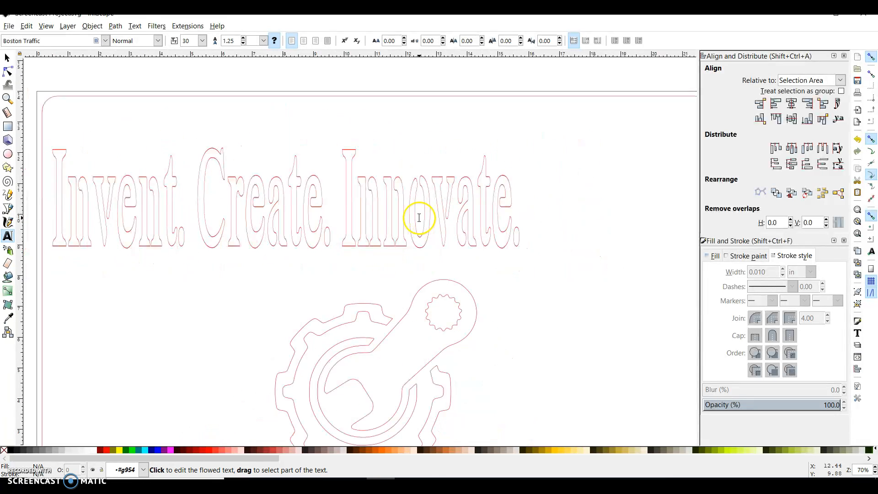
pyautogui.click(11, 60)
pyautogui.click(422, 218)
pyautogui.moveTo(523, 200); pyautogui.dragTo(676, 208)
pyautogui.scroll(-2, 678, 209)
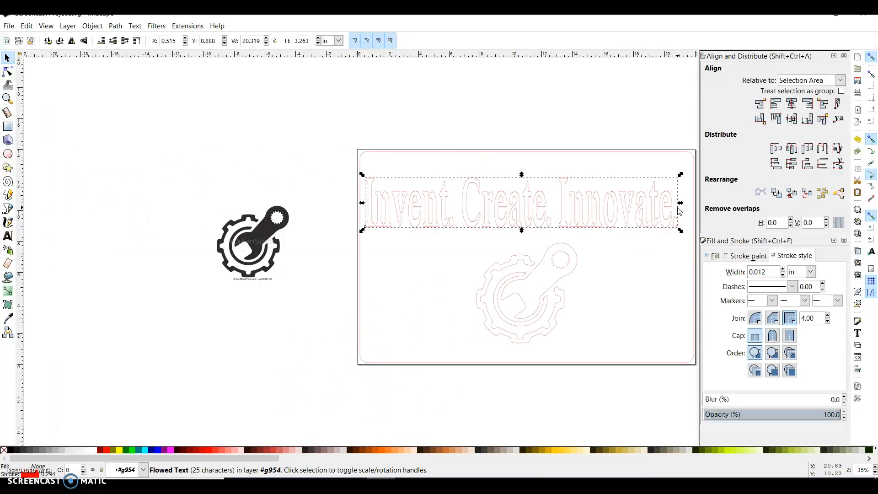
pyautogui.hscroll(5, 678, 209)
pyautogui.moveTo(595, 204); pyautogui.dragTo(598, 202)
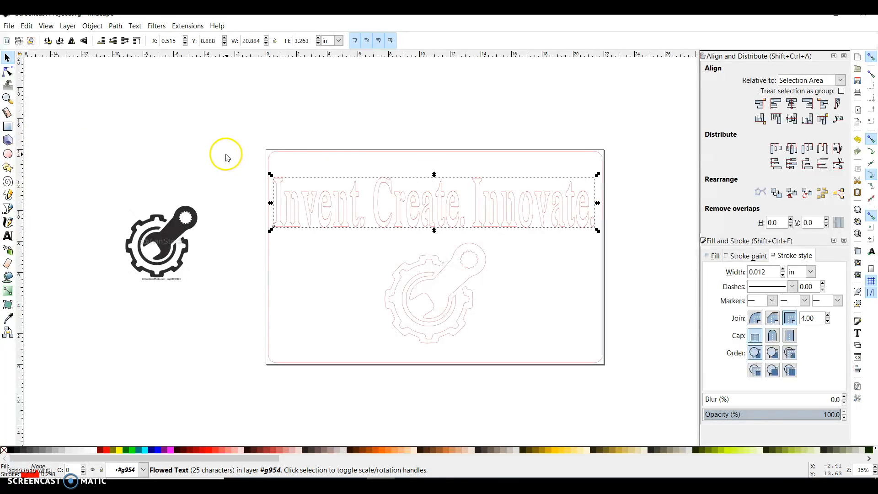
pyautogui.moveTo(435, 175); pyautogui.dragTo(438, 160)
pyautogui.click(130, 119)
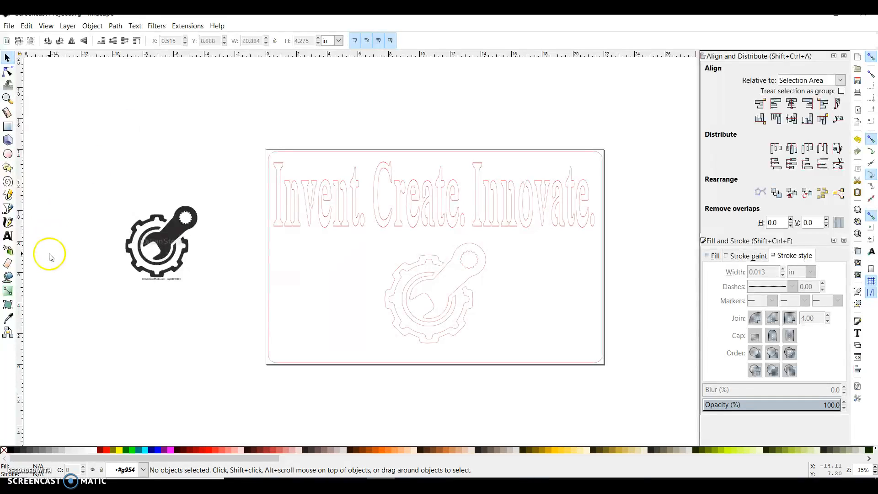
# Step: Fill the sign's background around the resized lettering and gear logo with blue using the Paint Bucket
pyautogui.click(9, 277)
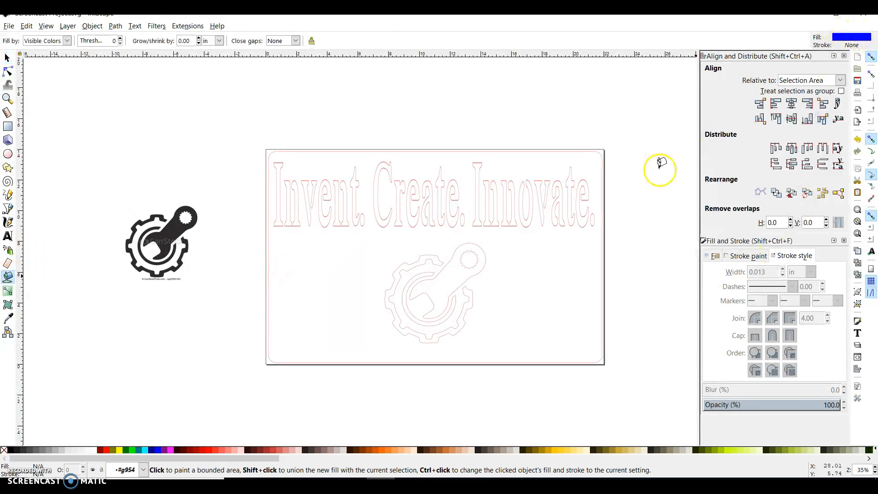
pyautogui.keyDown('ctrl'); pyautogui.scroll(2, 506, 274); pyautogui.keyUp('ctrl')
pyautogui.keyDown('ctrl'); pyautogui.scroll(-1, 505, 302); pyautogui.keyUp('ctrl')
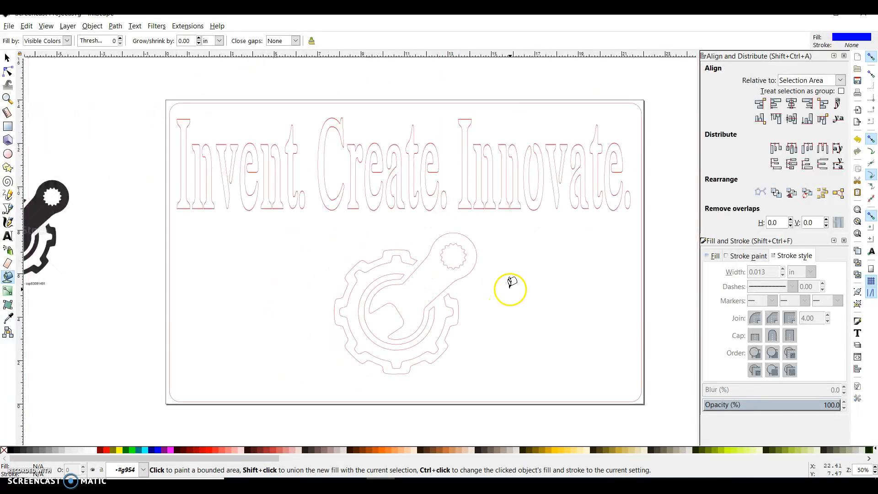
pyautogui.click(529, 270)
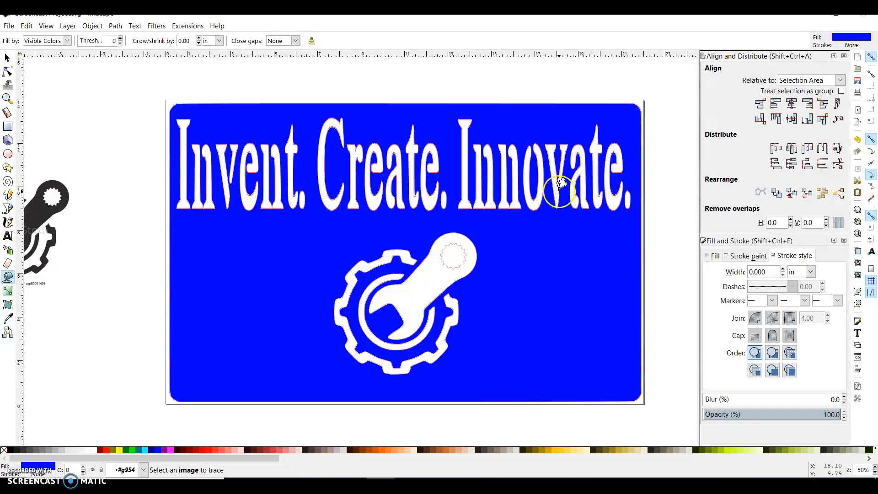
pyautogui.click(8, 58)
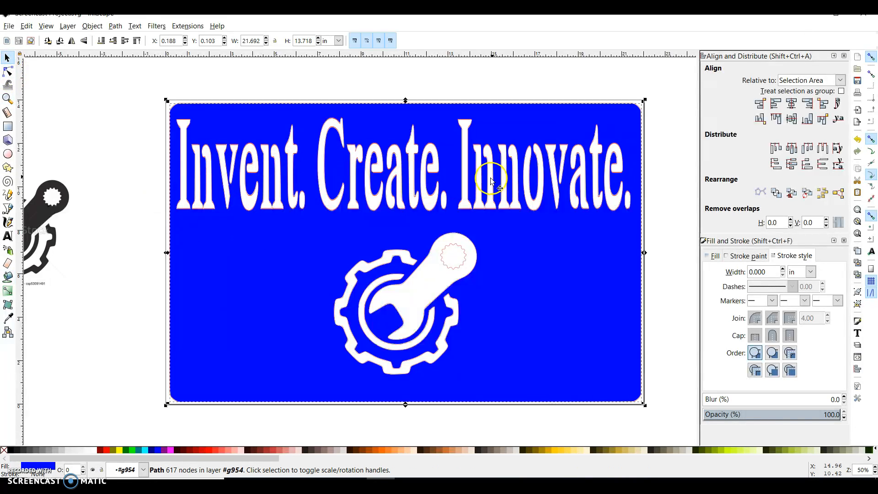
# Step: Switch to Chrome, look through the stenciled fonts on 1001fonts and open page 5 of the list
pyautogui.moveTo(352, 480)
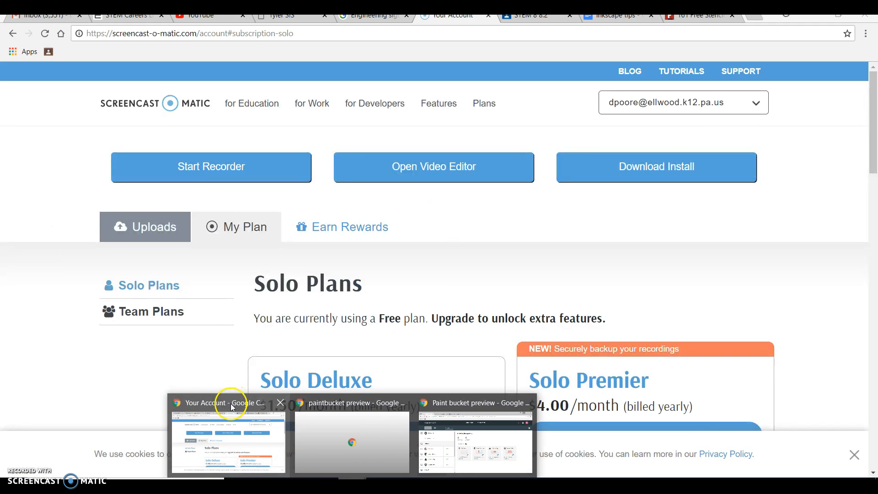
pyautogui.click(231, 400)
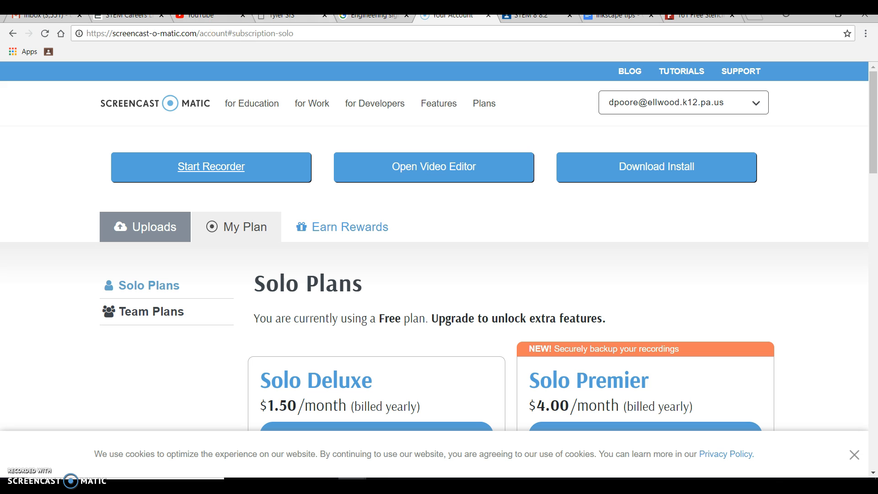
pyautogui.click(700, 16)
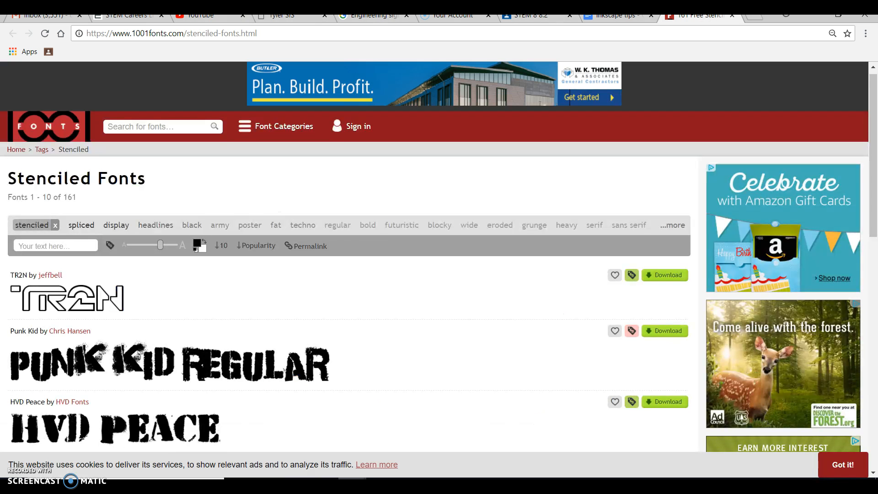
pyautogui.scroll(-1, 109, 206)
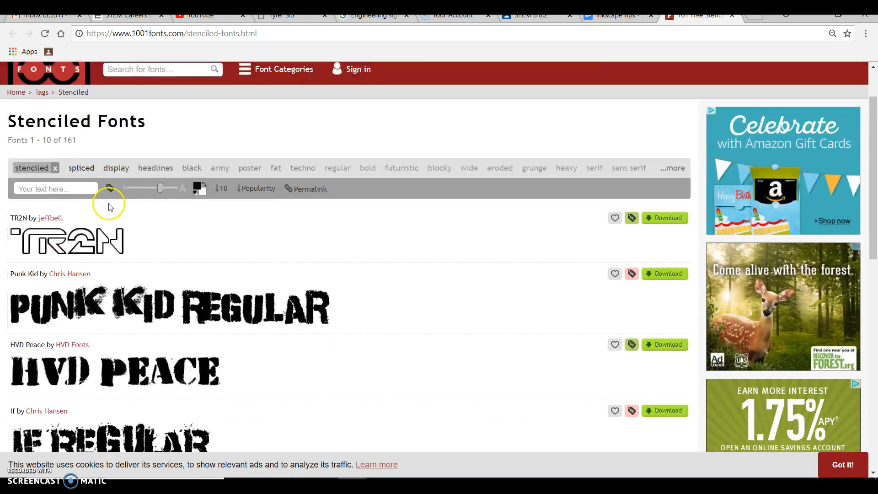
pyautogui.scroll(-5, 281, 319)
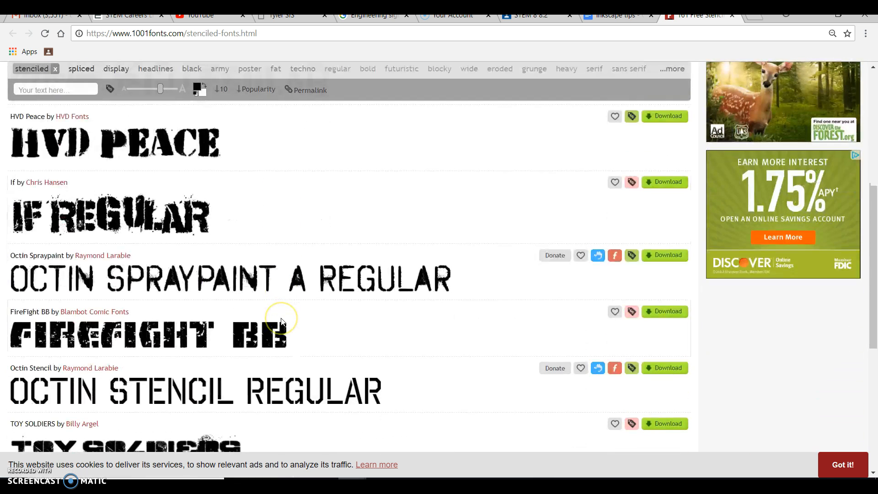
pyautogui.scroll(-7, 280, 319)
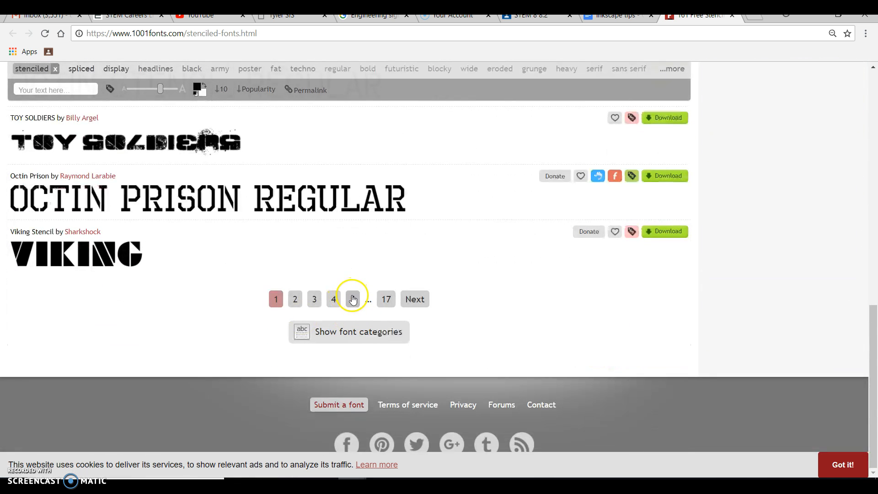
pyautogui.click(353, 300)
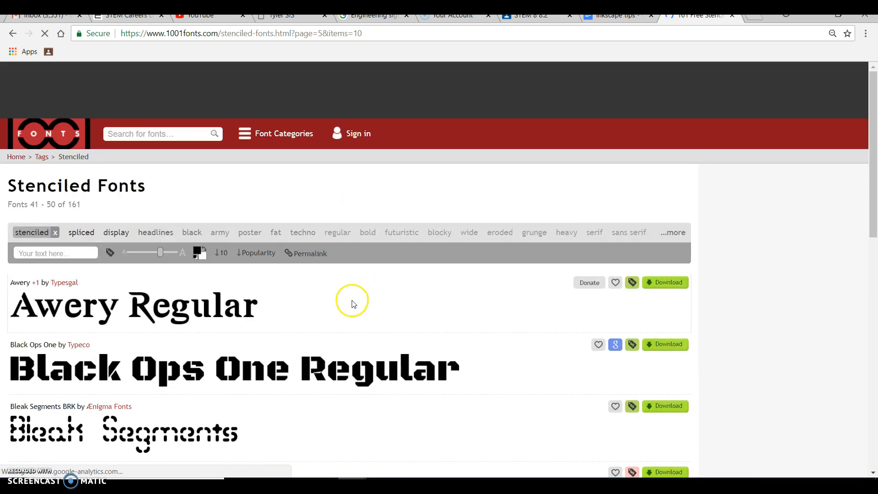
# Step: Find the BPmono font on this page of stenciled fonts and download it
pyautogui.scroll(-5, 290, 318)
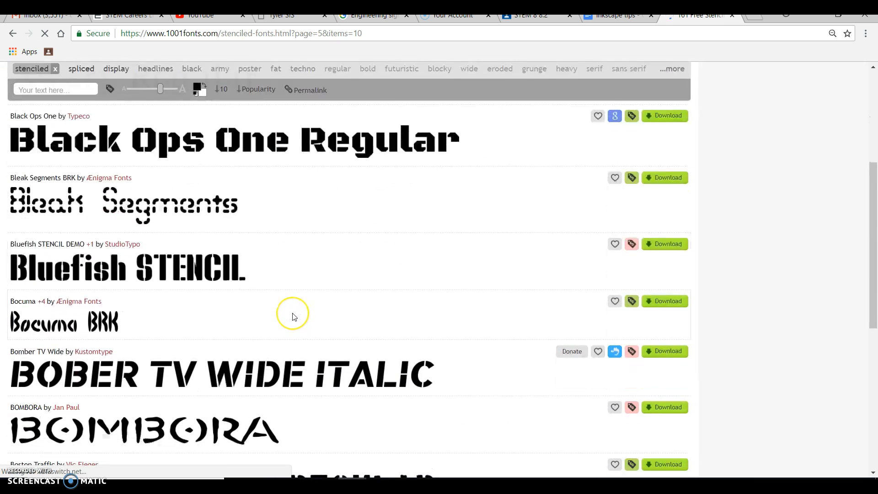
pyautogui.scroll(-1, 294, 317)
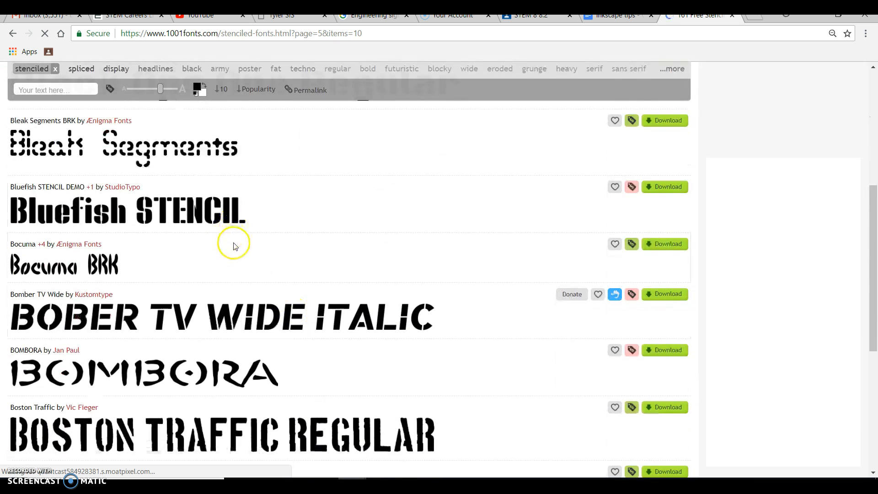
pyautogui.scroll(-3, 234, 256)
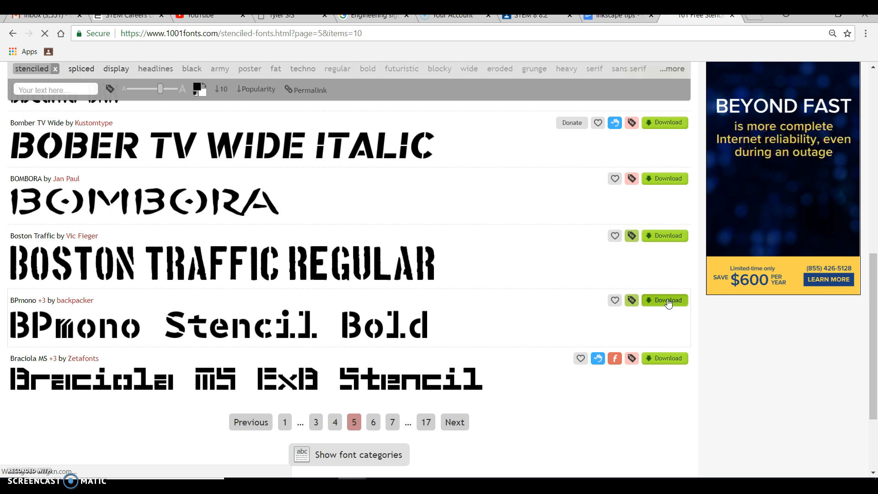
pyautogui.click(667, 302)
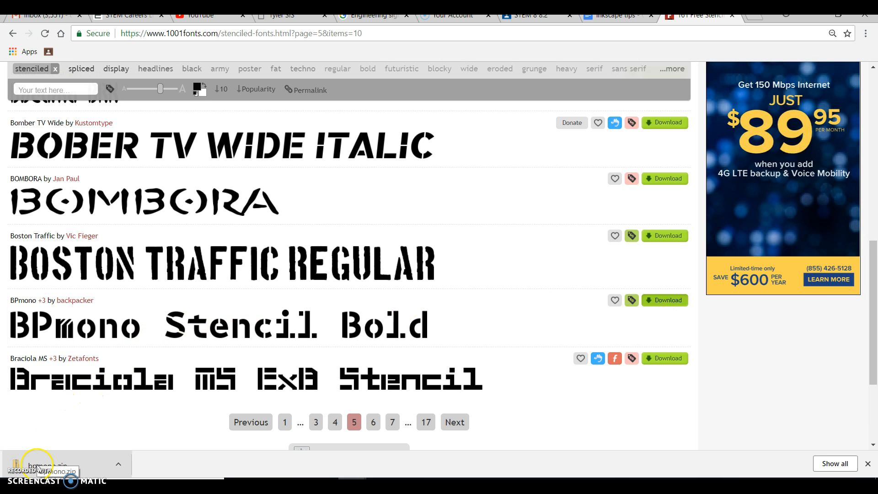
# Step: Open the downloaded bpmono.zip, install the BPmonoBoldStencil font, and close the font preview and archive windows
pyautogui.click(73, 467)
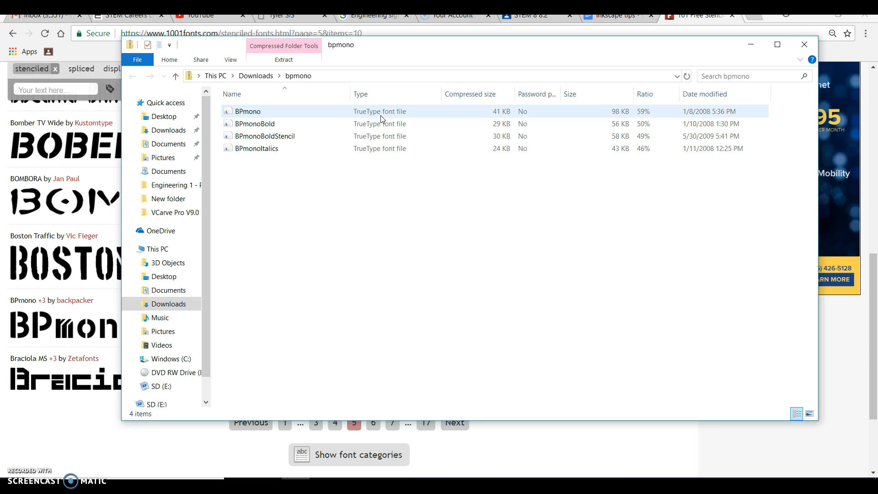
pyautogui.click(381, 149)
pyautogui.doubleClick(362, 136)
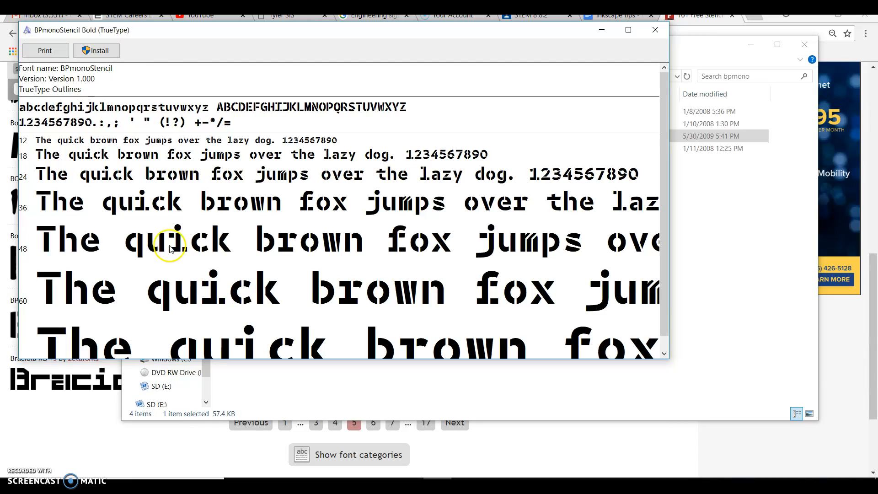
pyautogui.click(103, 54)
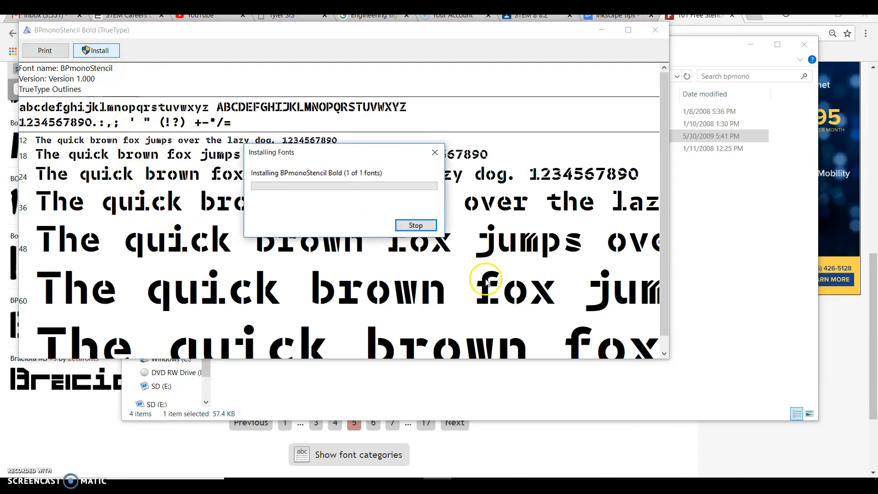
pyautogui.click(656, 30)
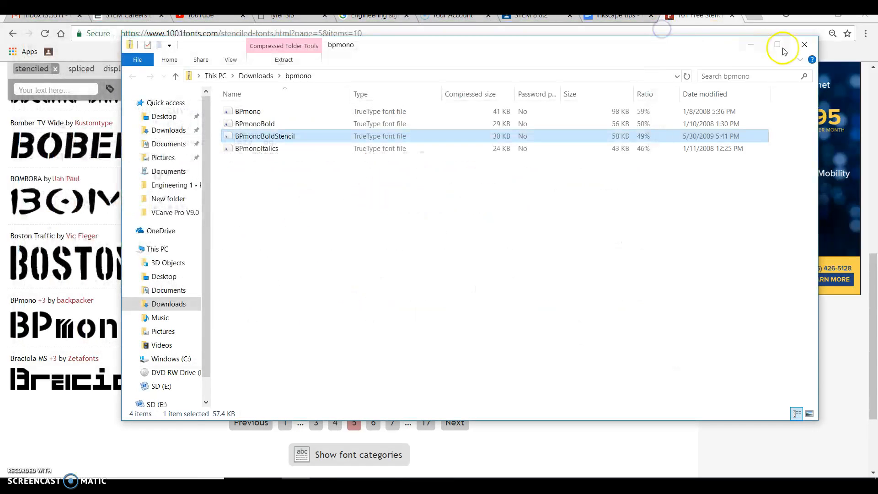
pyautogui.click(804, 45)
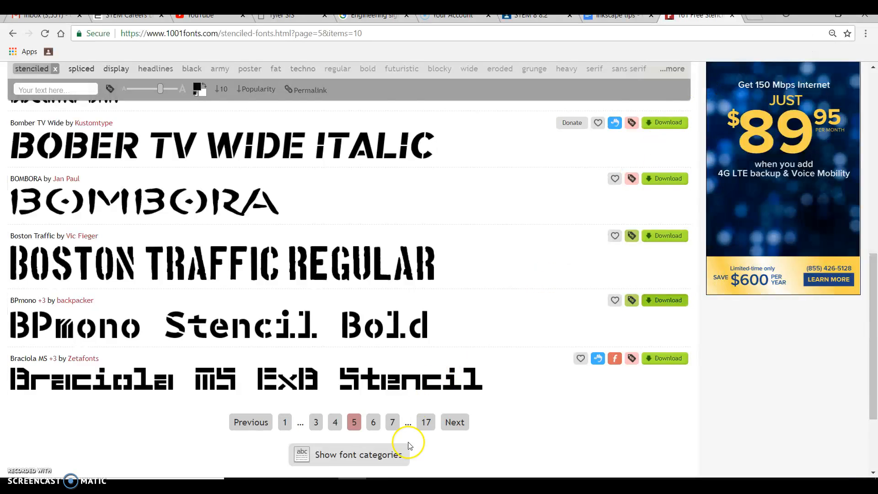
# Step: Switch back to Inkscape and undo the blue Paint Bucket fill of the sign
pyautogui.moveTo(381, 485)
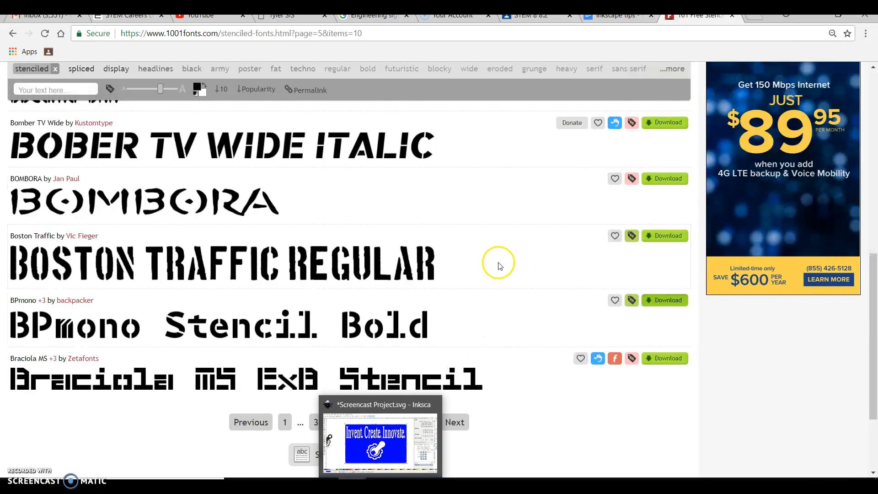
pyautogui.click(381, 486)
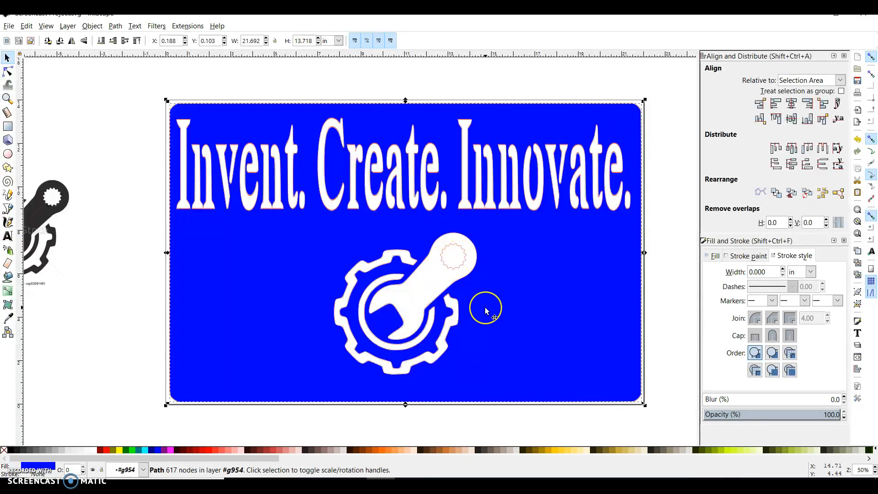
pyautogui.hotkey('ctrl', 'z')
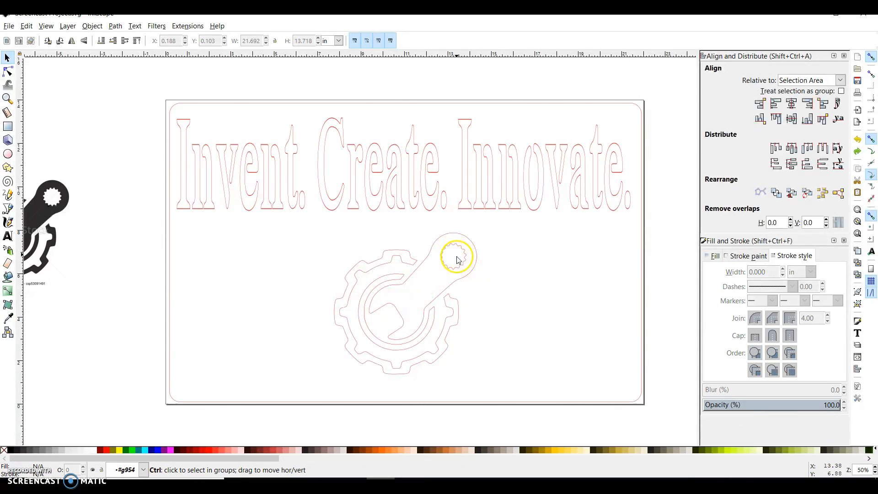
# Step: Insert two closely spaced nodes on the upper-left curve of the wrench head's outline
pyautogui.scroll(2, 457, 252)
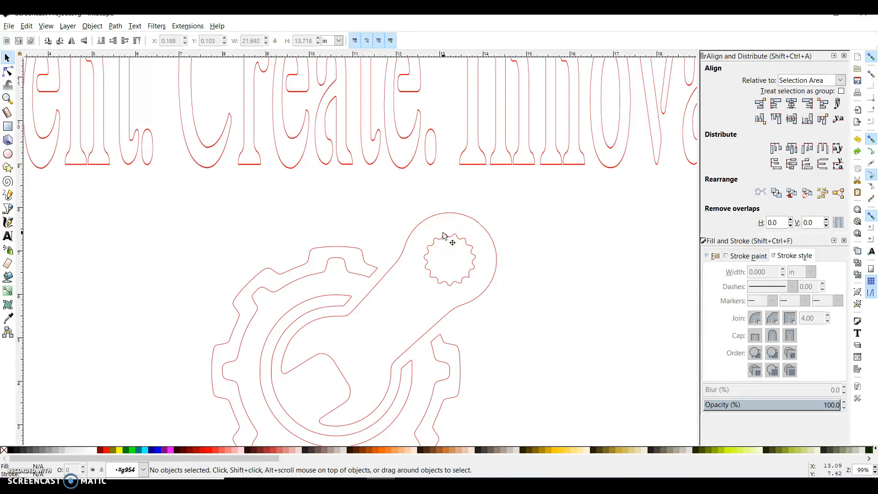
pyautogui.scroll(-2, 445, 237)
pyautogui.scroll(-1, 348, 242)
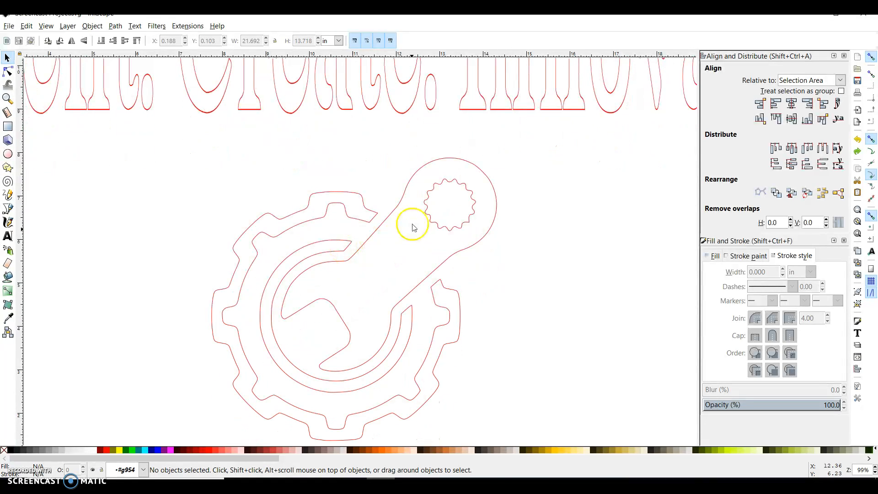
pyautogui.click(7, 72)
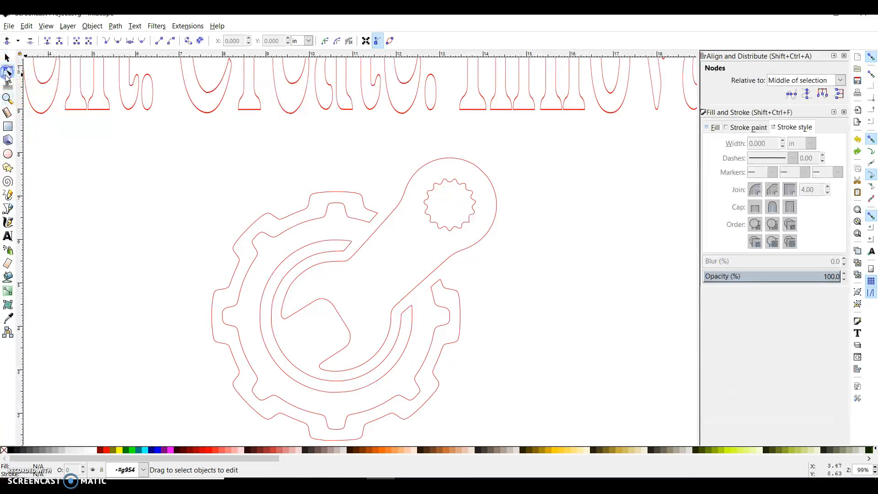
pyautogui.click(422, 169)
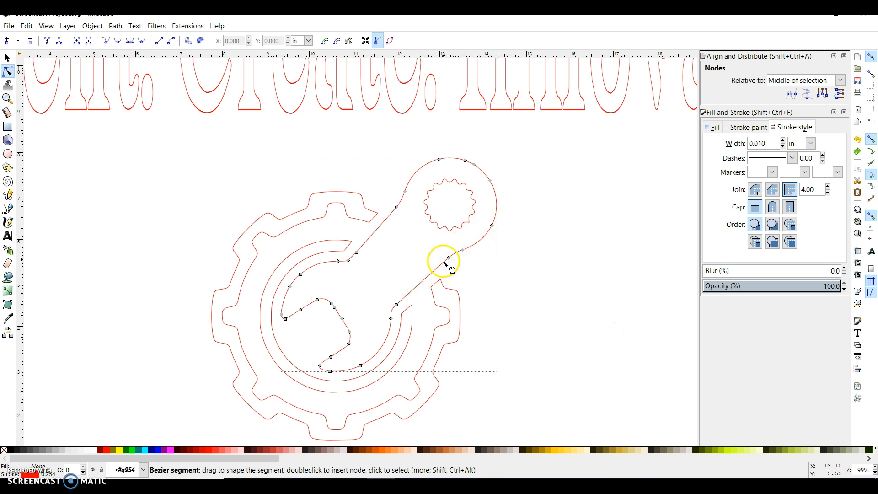
pyautogui.doubleClick(422, 168)
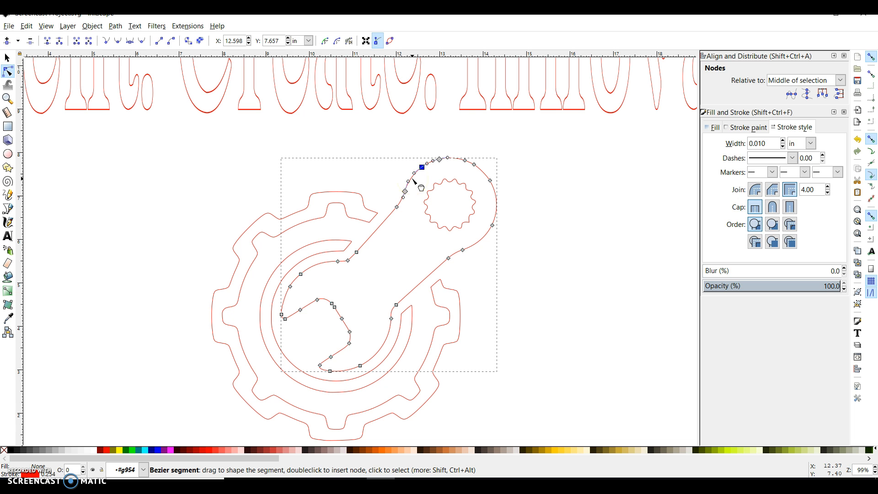
pyautogui.scroll(2, 415, 182)
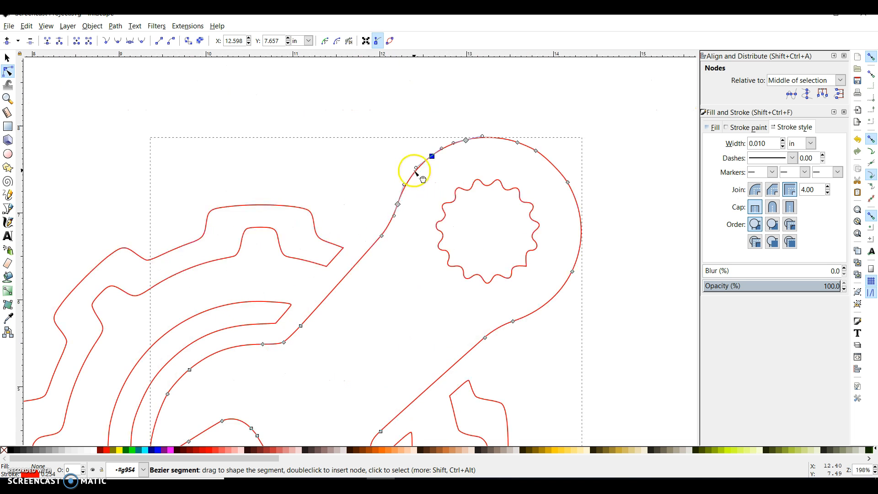
pyautogui.click(421, 168)
pyautogui.doubleClick(421, 167)
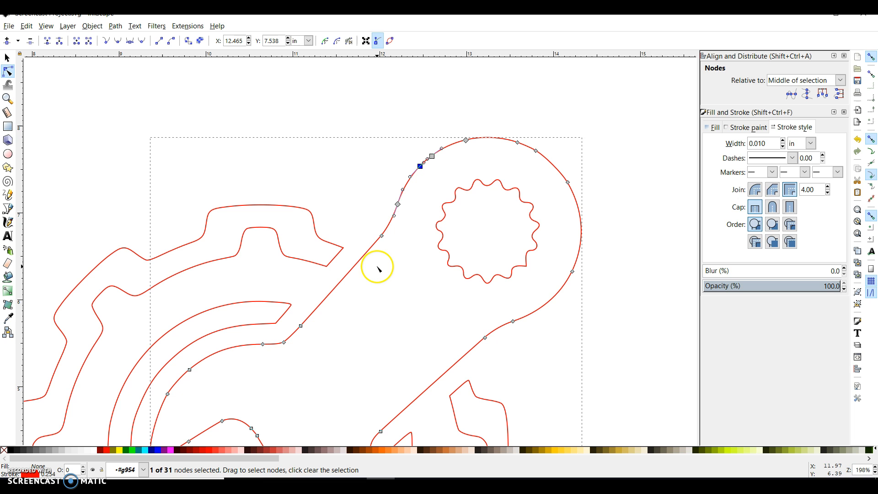
# Step: Break the wrench outline at the two new upper-left nodes and break the path apart into separate pieces
pyautogui.click(433, 156)
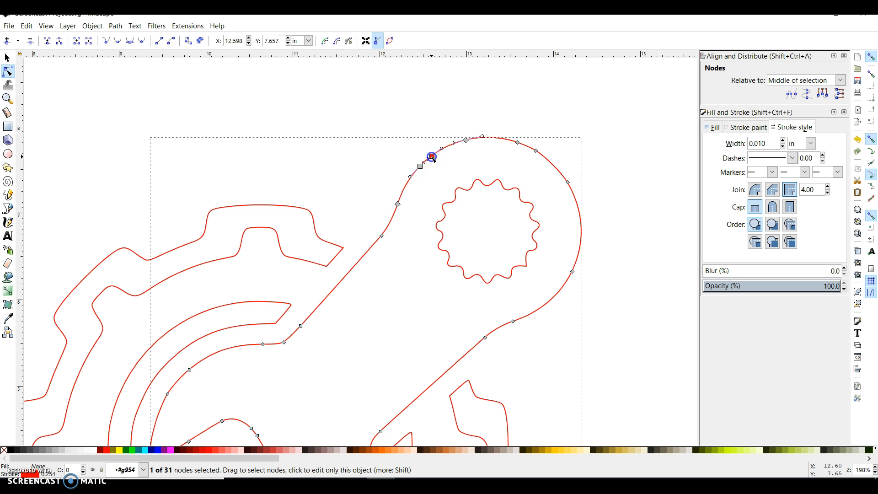
pyautogui.click(421, 166)
pyautogui.keyDown('shift'); pyautogui.click(432, 156); pyautogui.keyUp('shift')
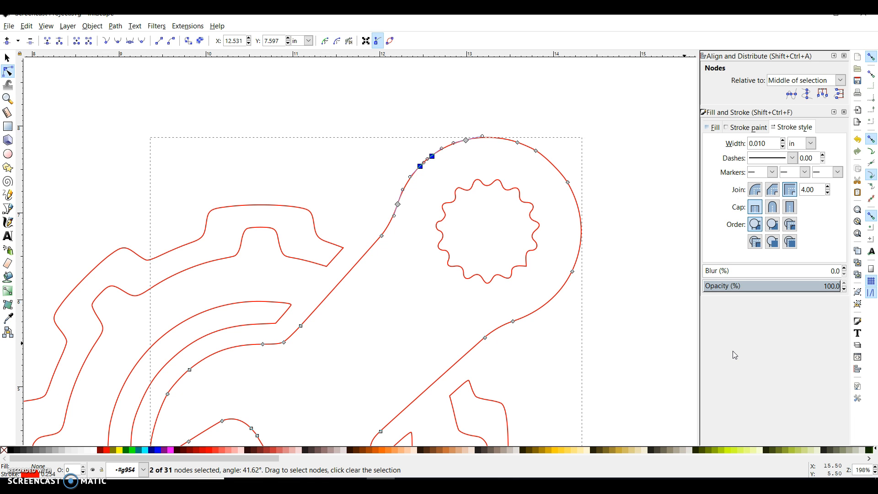
pyautogui.press('Escape')
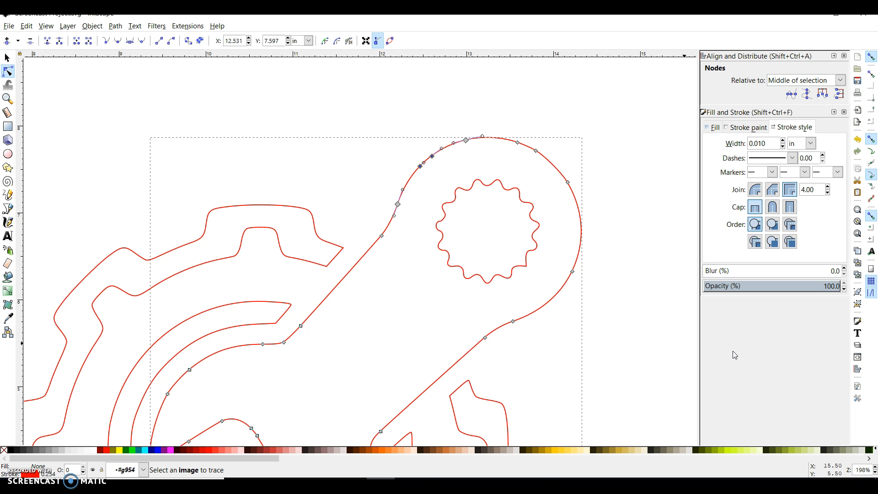
pyautogui.press('Delete')
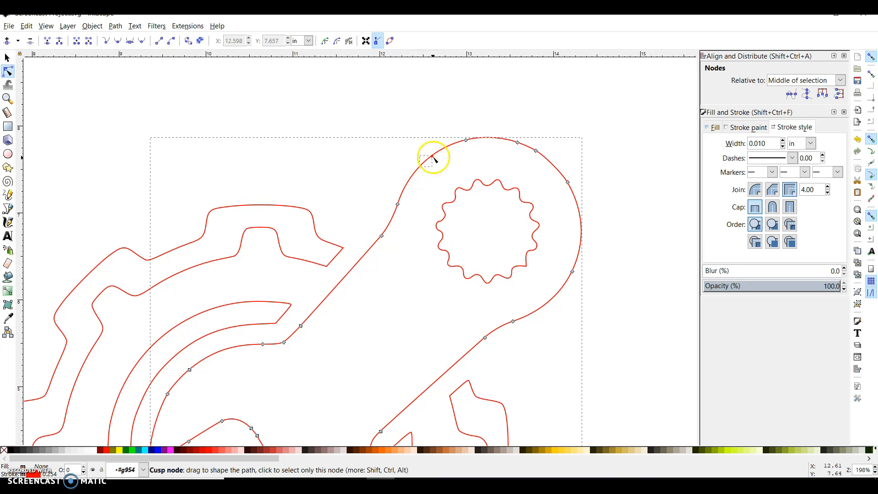
# Step: Delete the short separated segment at the wrench head's upper left to leave a gap in the outline
pyautogui.click(415, 121)
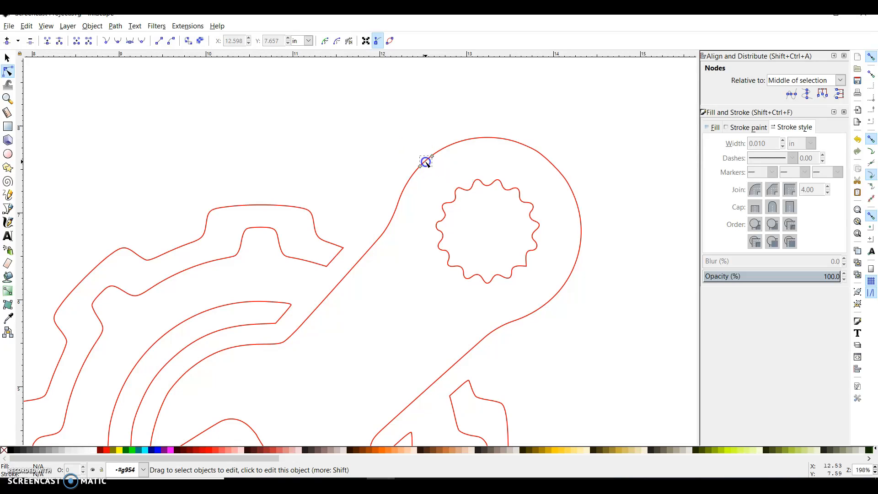
pyautogui.click(425, 162)
pyautogui.rightClick(426, 162)
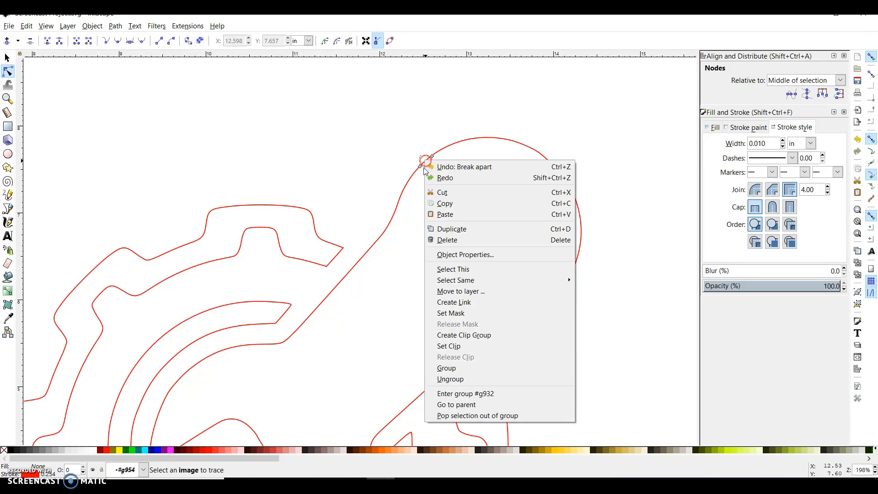
pyautogui.click(447, 241)
# Step: Insert two closely spaced nodes on the lower-right curve of the wrench head's outline
pyautogui.click(561, 292)
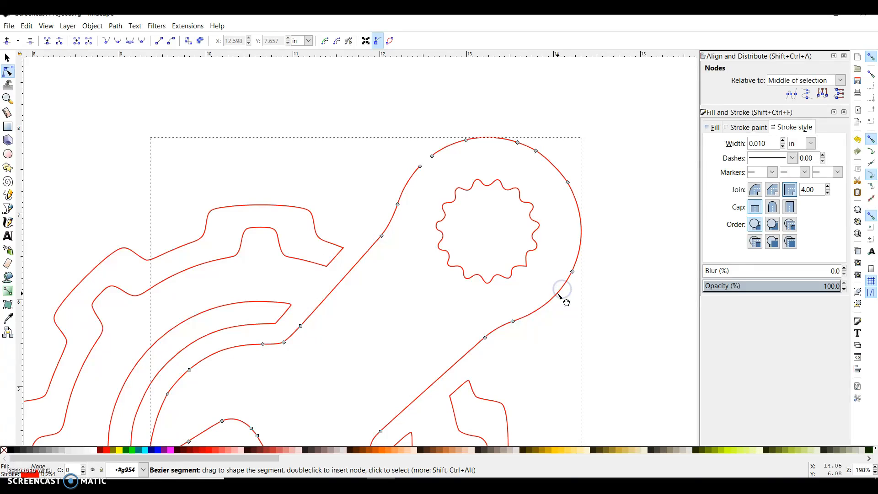
pyautogui.doubleClick(556, 296)
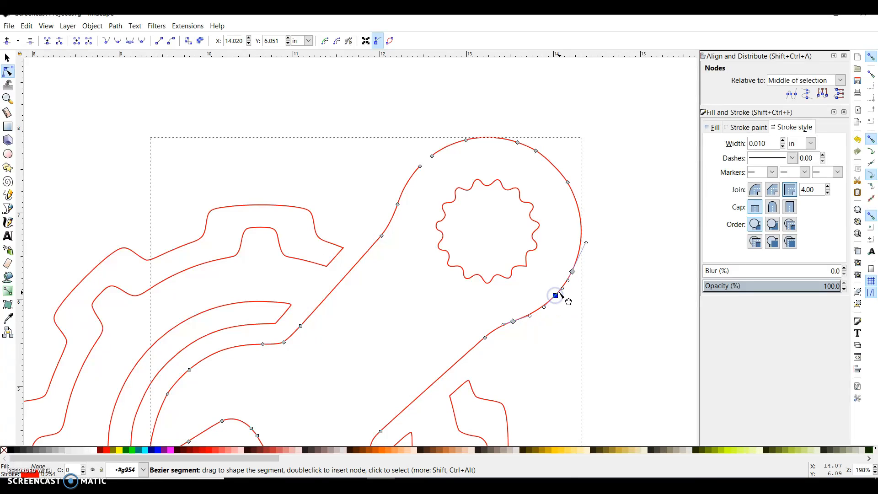
pyautogui.doubleClick(565, 286)
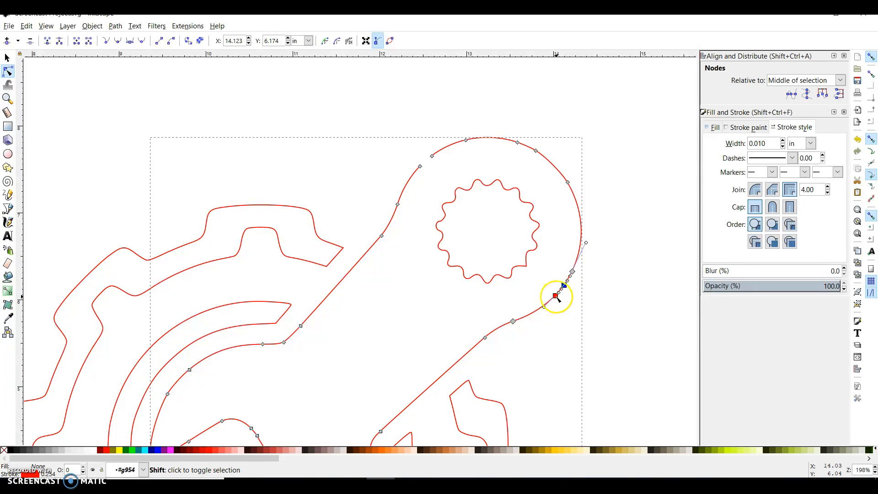
# Step: Break the wrench outline apart at its two new lower-right nodes and delete the short segment between them
pyautogui.keyDown('shift'); pyautogui.click(556, 296); pyautogui.keyUp('shift')
pyautogui.hotkey('shift', 'b')
pyautogui.hotkey('ctrl', 'shift', 'k')
pyautogui.click(536, 273)
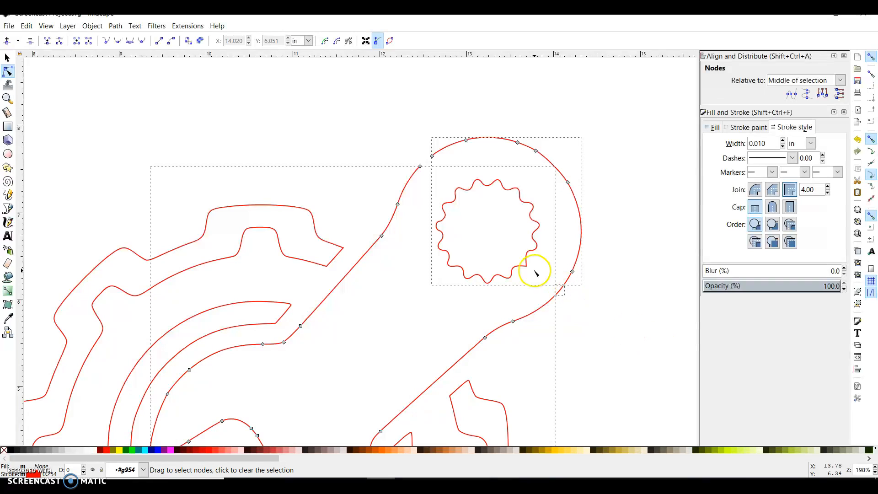
pyautogui.click(579, 306)
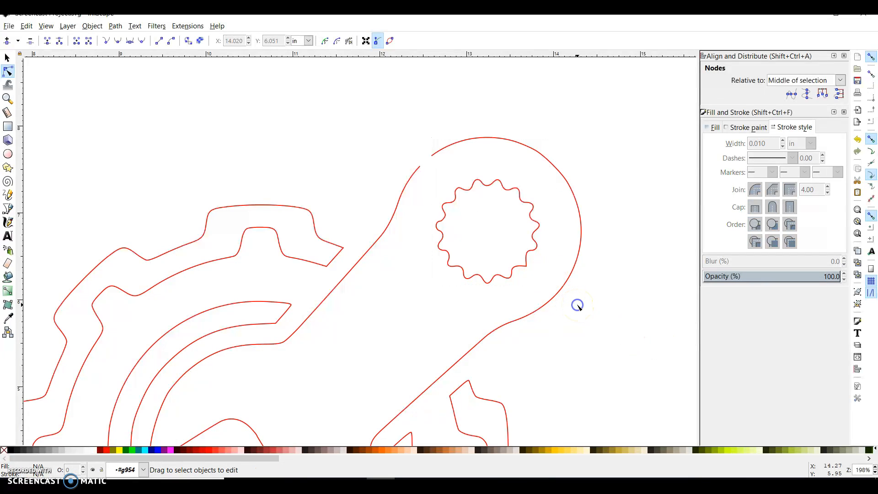
pyautogui.click(559, 290)
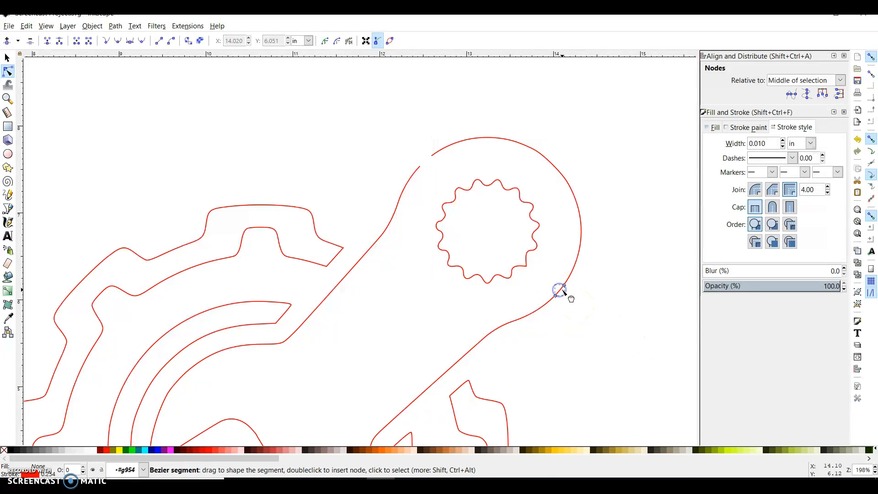
pyautogui.rightClick(558, 292)
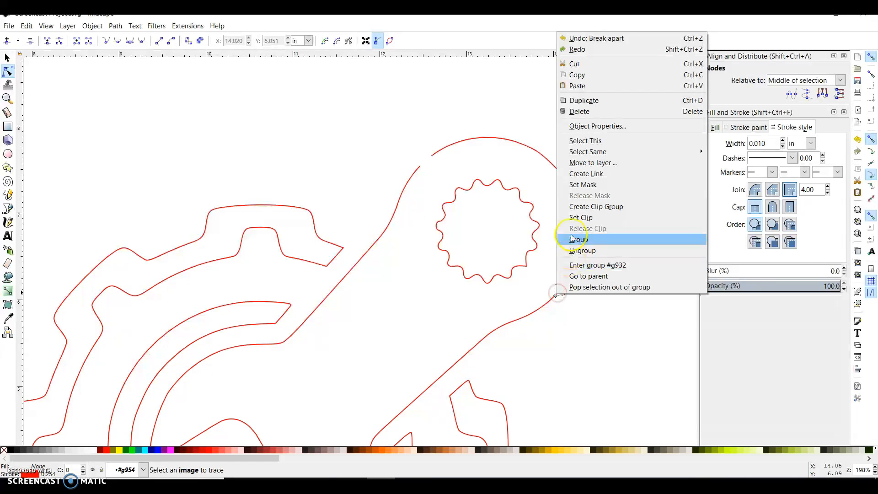
pyautogui.click(610, 112)
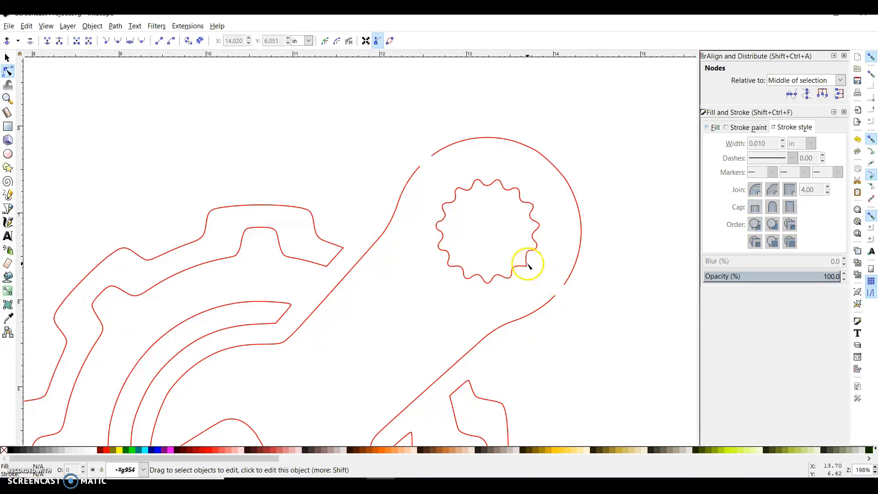
# Step: Break the toothed hole's outline apart at the two nodes around its lower-right corner and delete the corner piece
pyautogui.scroll(1, 524, 268)
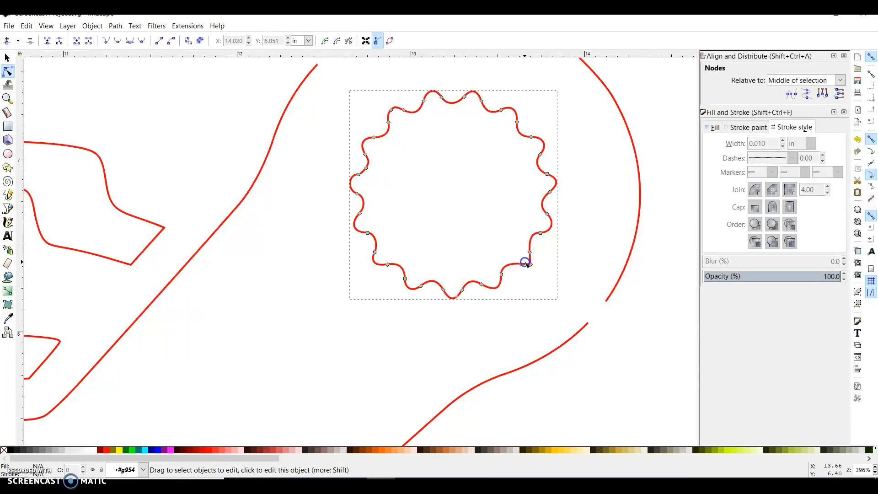
pyautogui.click(530, 252)
pyautogui.keyDown('shift'); pyautogui.click(522, 264); pyautogui.keyUp('shift')
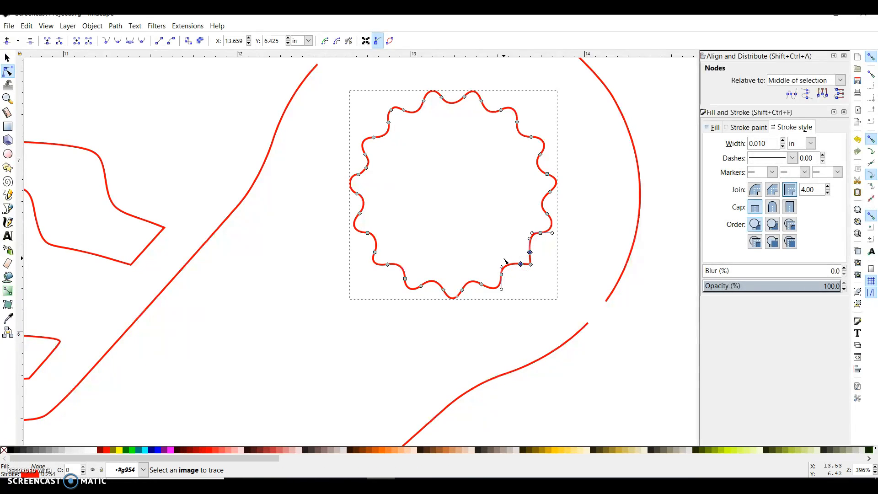
pyautogui.press('Delete')
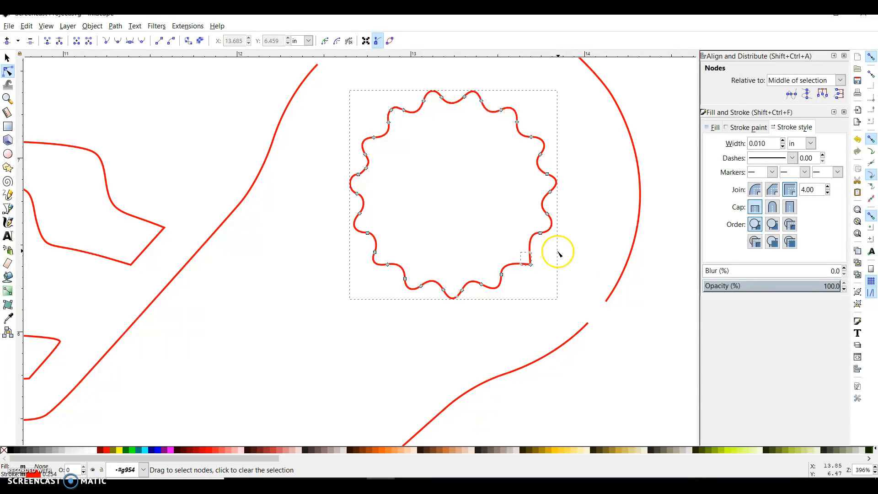
pyautogui.click(589, 235)
pyautogui.click(533, 264)
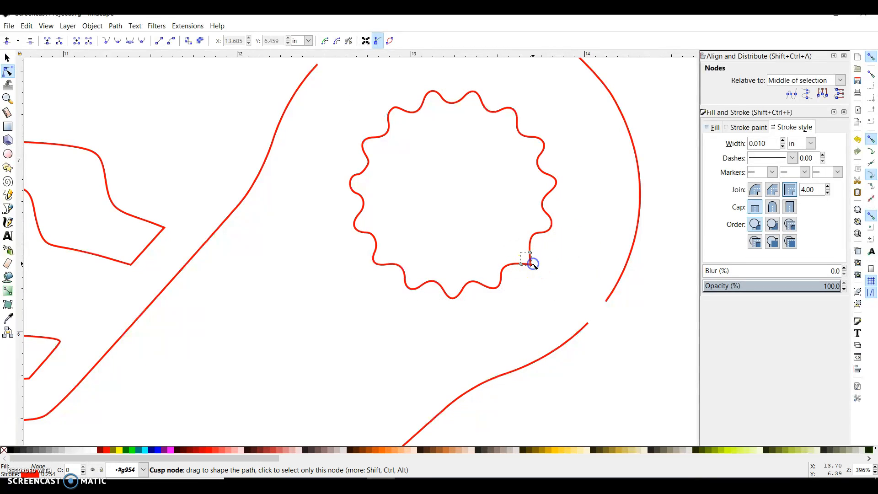
pyautogui.rightClick(531, 264)
pyautogui.click(573, 80)
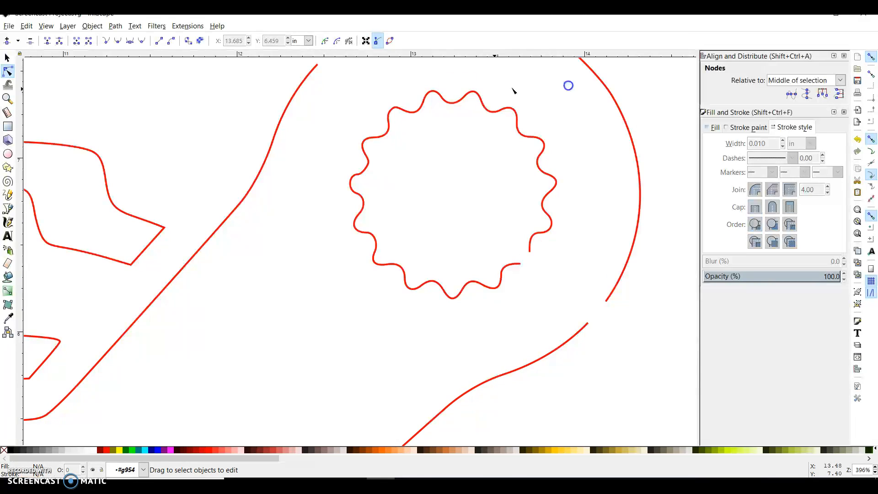
# Step: Break the toothed hole's outline apart at two adjacent upper-left nodes and delete the short piece between them
pyautogui.click(397, 110)
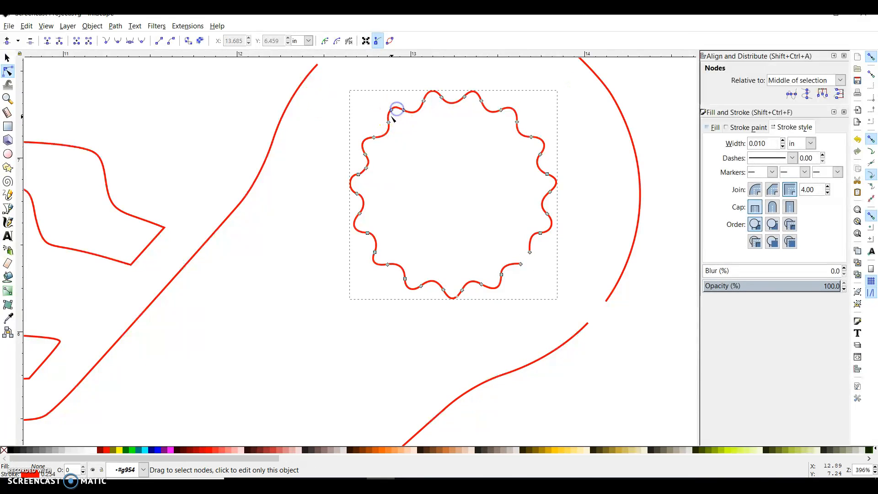
pyautogui.click(392, 110)
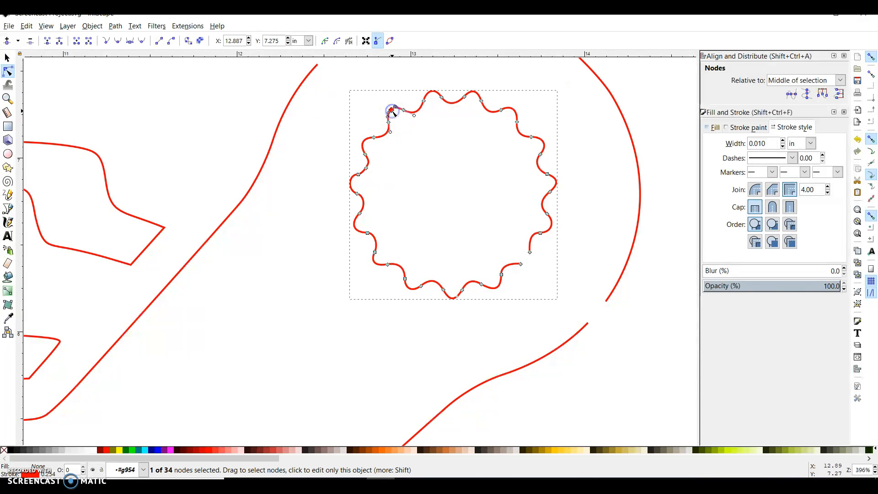
pyautogui.keyDown('shift'); pyautogui.click(404, 110); pyautogui.keyUp('shift')
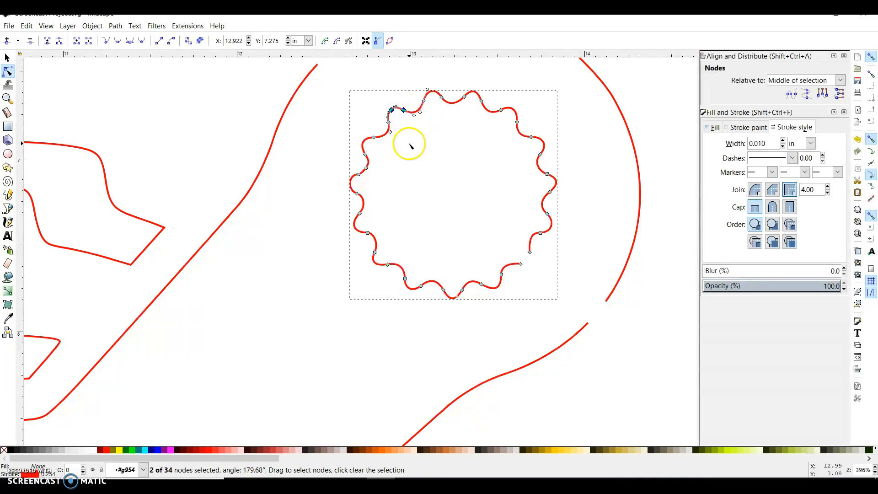
pyautogui.hotkey('ctrl', 'shift', 'k')
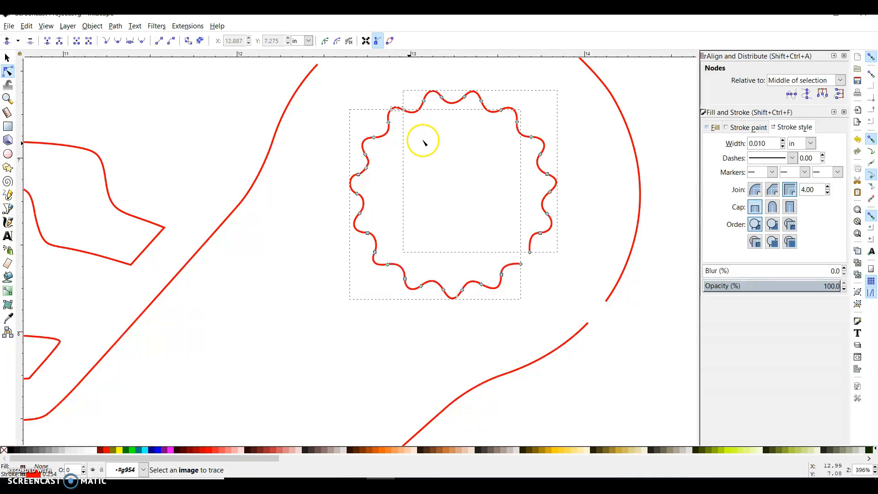
pyautogui.rightClick(398, 108)
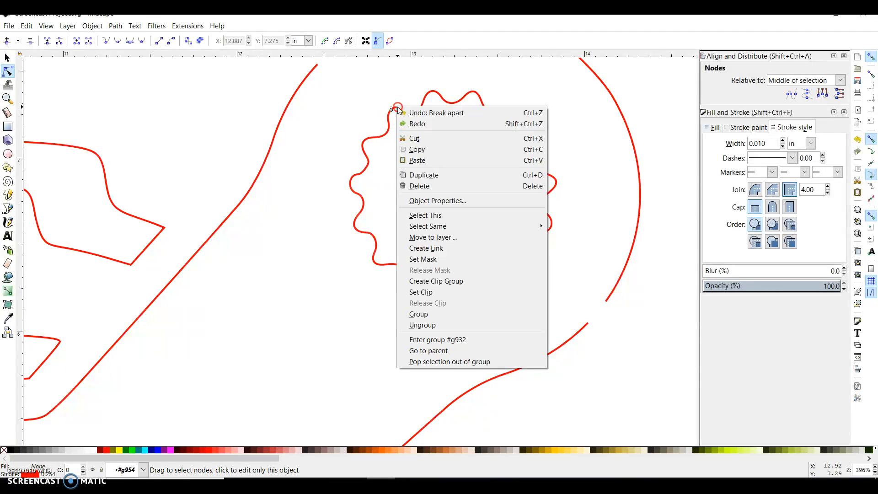
pyautogui.click(420, 186)
# Step: Draw two straight lines connecting the wrench head's outer arc ends to the toothed hole's upper-right arc ends at both gaps
pyautogui.scroll(-2, 414, 187)
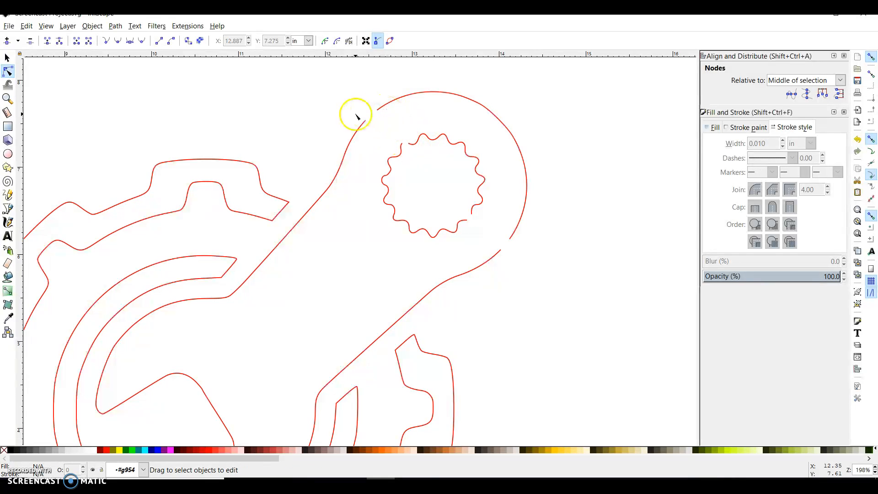
pyautogui.click(10, 209)
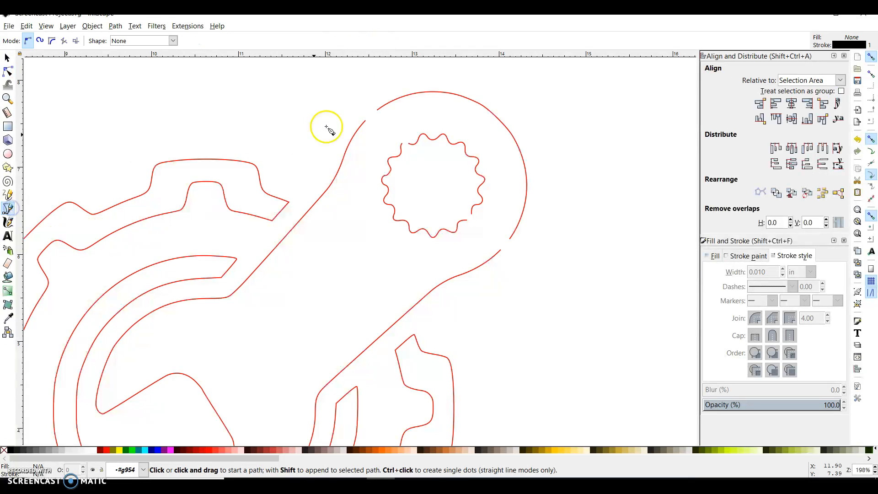
pyautogui.click(378, 110)
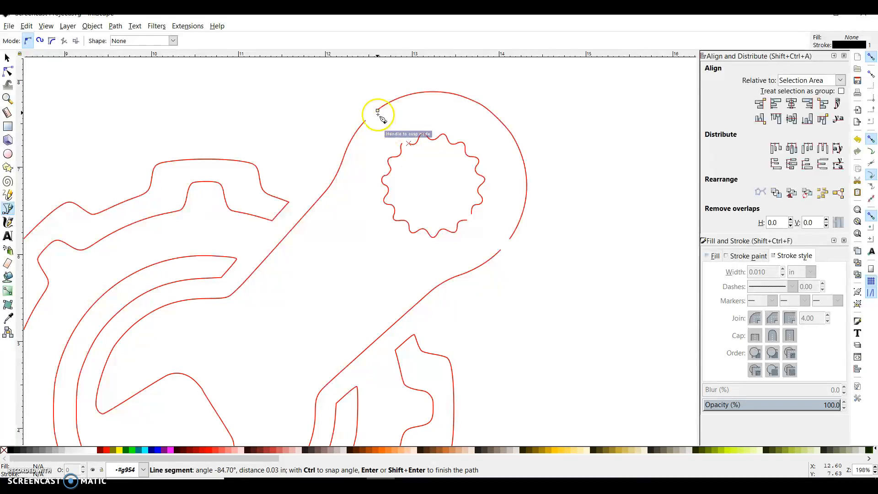
pyautogui.doubleClick(409, 144)
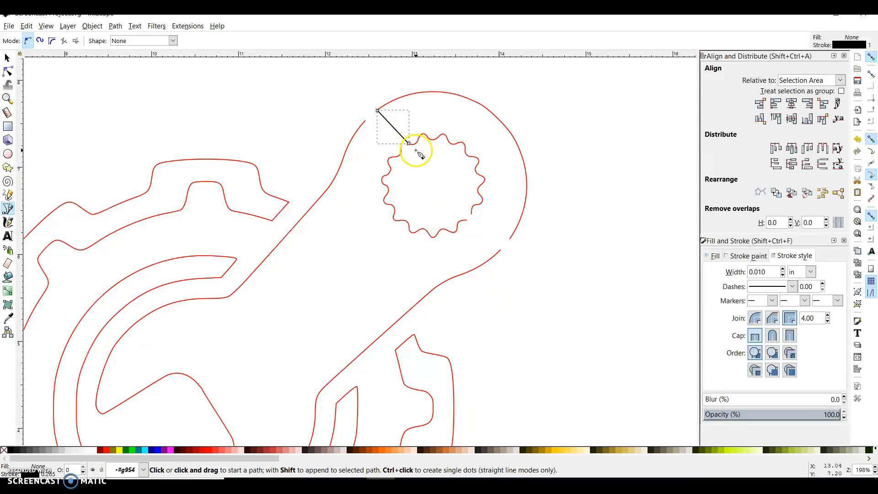
pyautogui.click(472, 213)
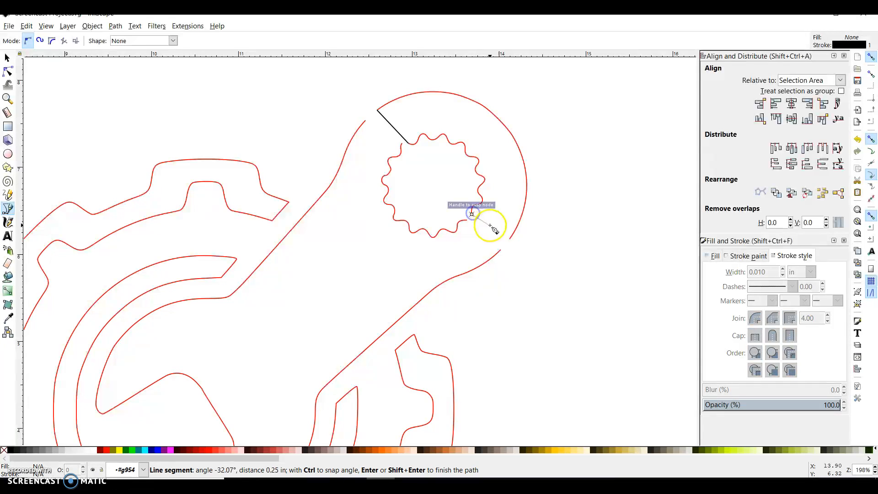
pyautogui.doubleClick(510, 238)
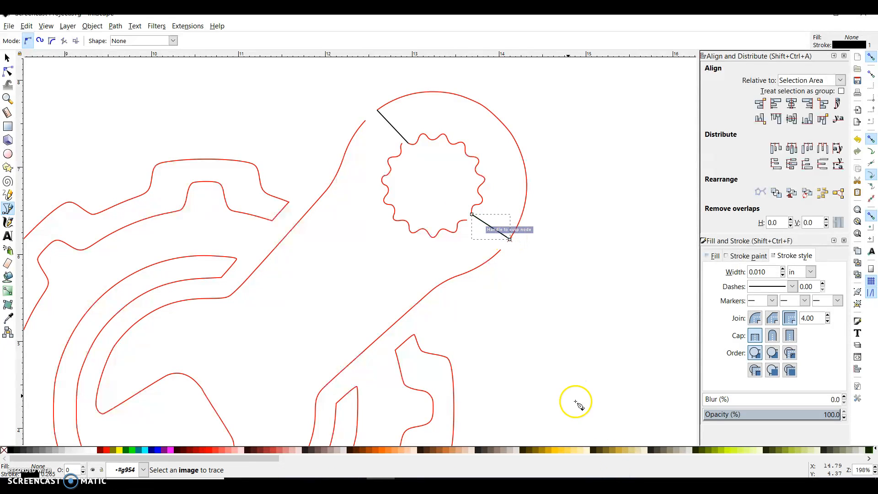
# Step: Extend the upper-left open end of the wrench handle outline with a straight segment to the toothed hole's edge
pyautogui.click(8, 71)
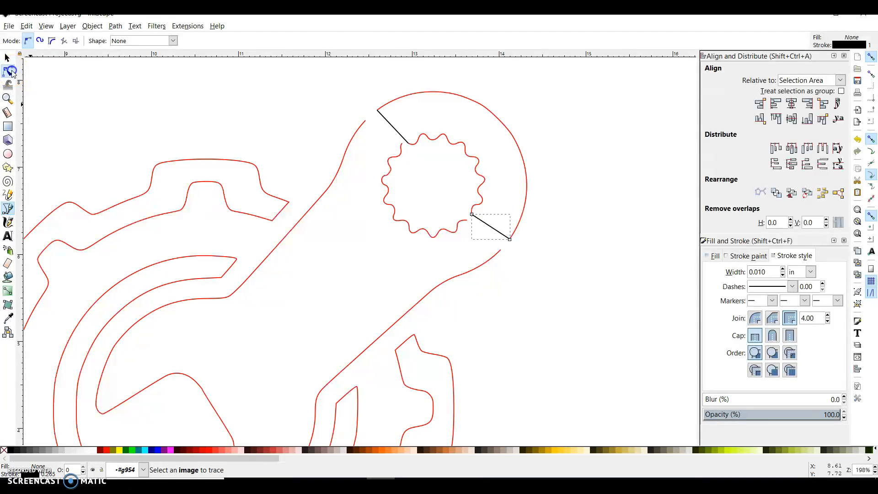
pyautogui.scroll(2, 379, 137)
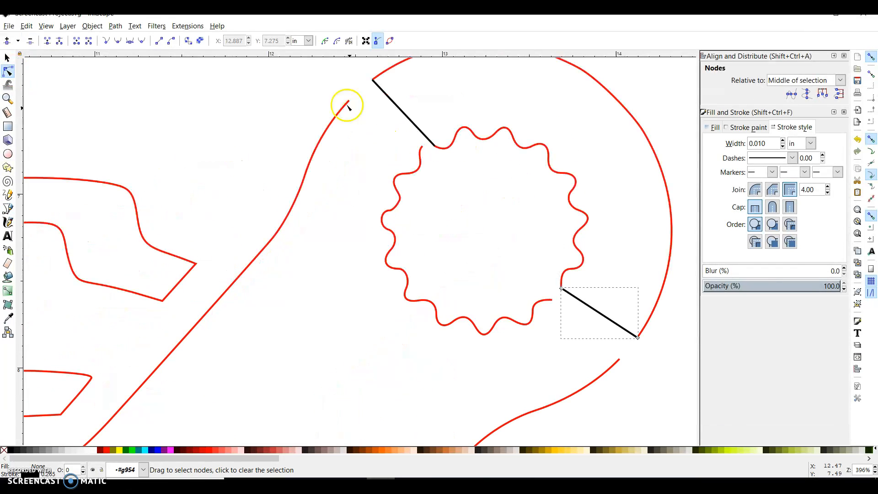
pyautogui.click(349, 104)
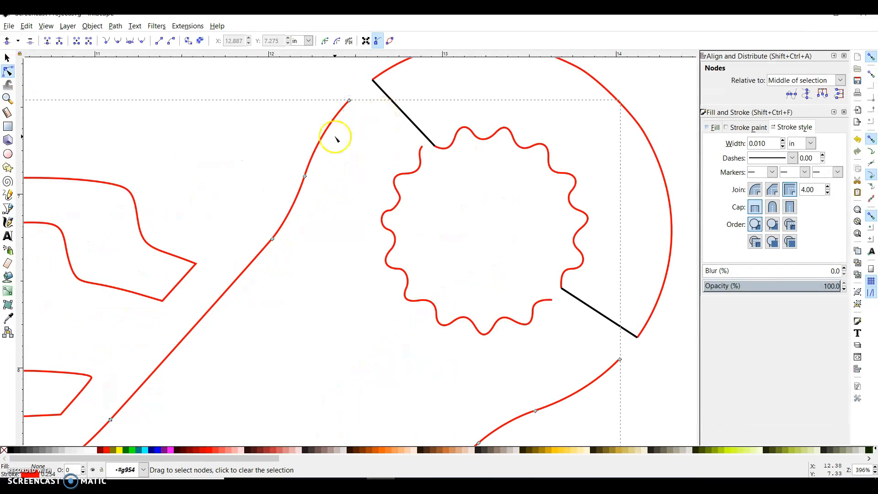
pyautogui.click(350, 101)
pyautogui.moveTo(350, 102)
pyautogui.mouseDown()
pyautogui.moveTo(427, 151)
pyautogui.moveTo(418, 152)
pyautogui.moveTo(418, 168)
pyautogui.mouseUp()
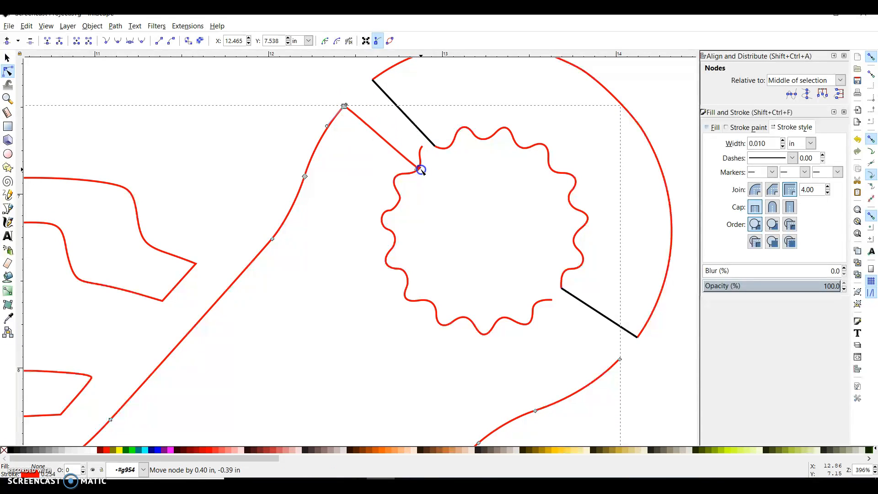
# Step: Delete the toothed outline's two end nodes at the upper-left gap and snap its new end to the straight segment's end
pyautogui.click(422, 144)
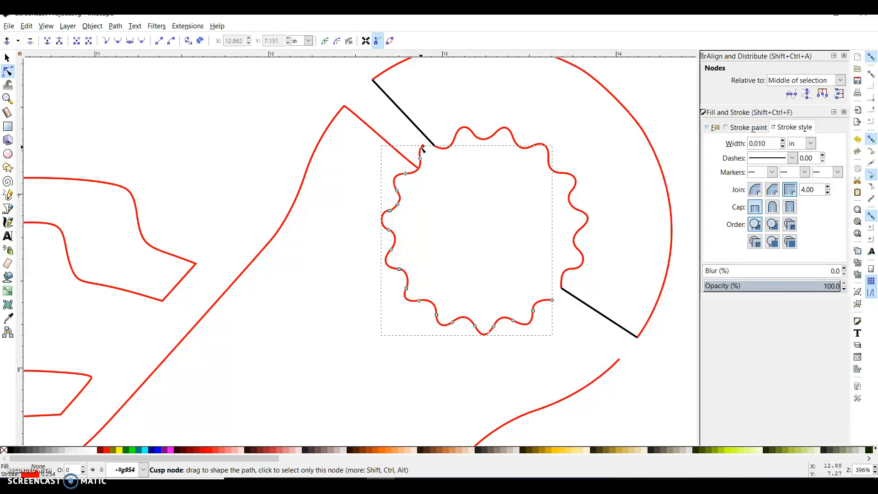
pyautogui.click(424, 148)
pyautogui.click(424, 147)
pyautogui.press('Delete')
pyautogui.click(419, 163)
pyautogui.press('Delete')
pyautogui.click(406, 174)
pyautogui.moveTo(406, 174); pyautogui.dragTo(419, 168)
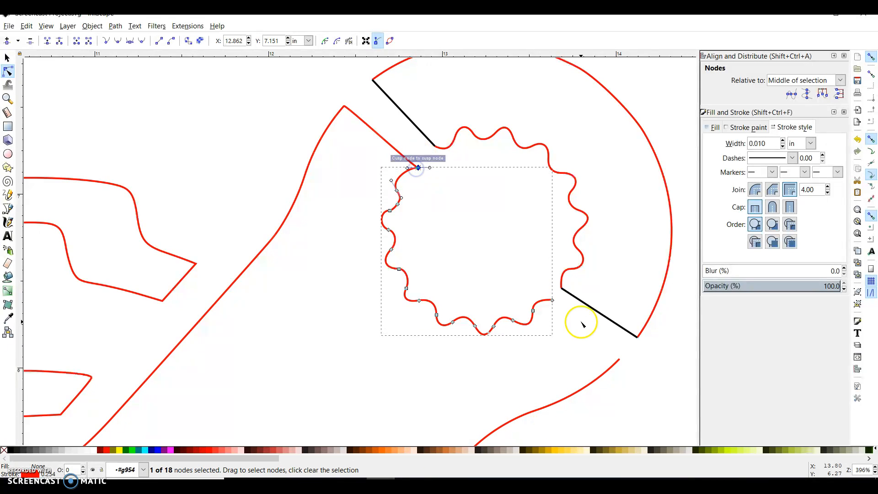
# Step: Extend the toothed outline's lower-right open end with a straight segment snapped to the wrench handle outline's open end
pyautogui.click(553, 300)
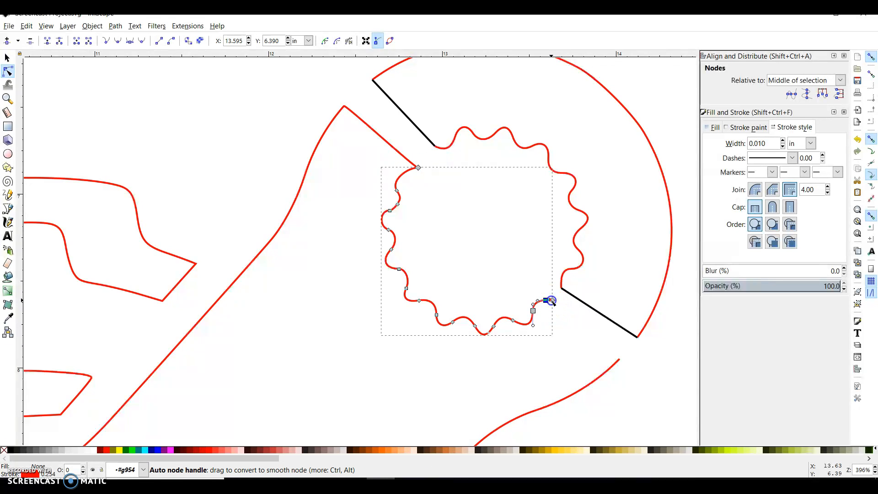
pyautogui.moveTo(553, 301); pyautogui.dragTo(619, 359)
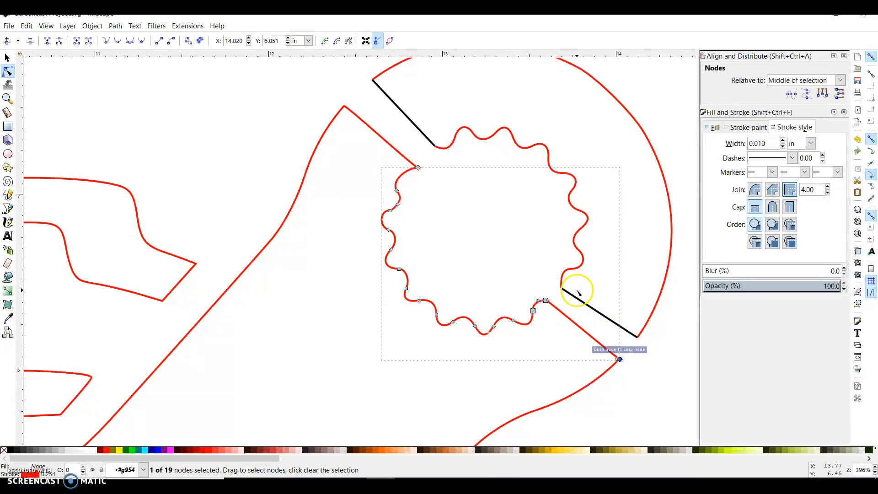
pyautogui.click(658, 384)
pyautogui.click(656, 384)
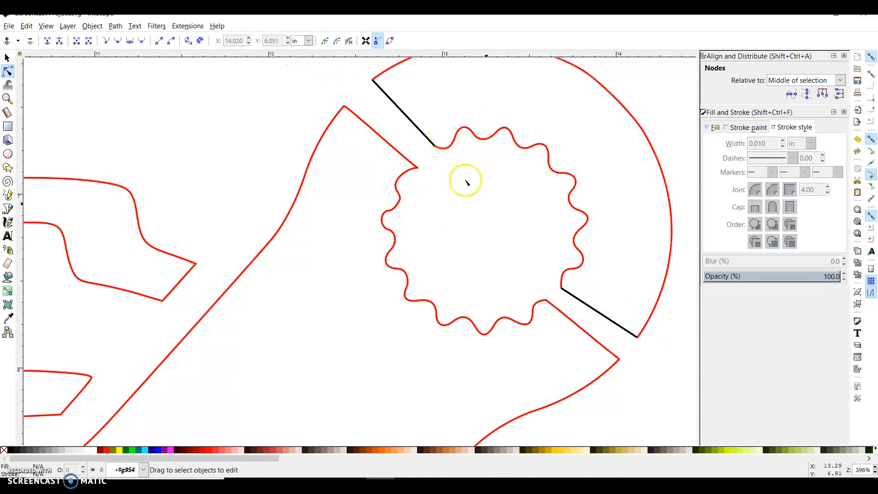
# Step: Select the border, text and gear logo on the sign and set their stroke colour to red
pyautogui.scroll(-6, 483, 211)
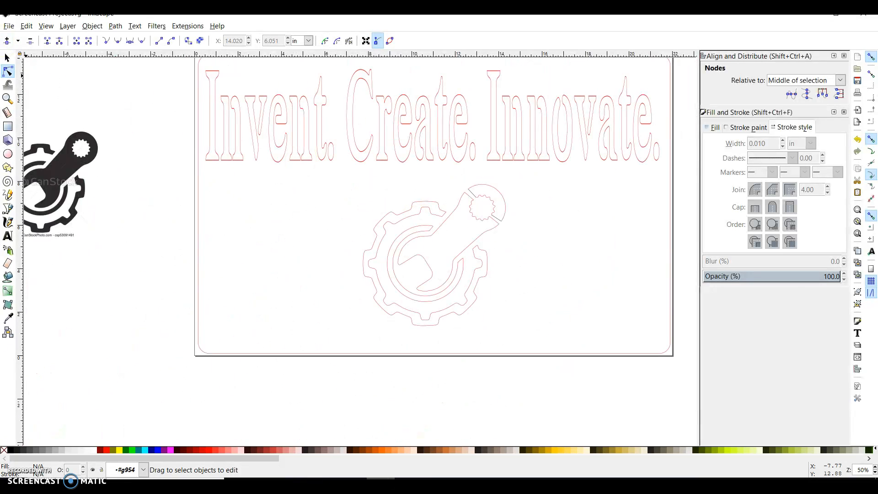
pyautogui.click(7, 57)
pyautogui.scroll(-1, 216, 178)
pyautogui.moveTo(192, 80); pyautogui.dragTo(639, 408)
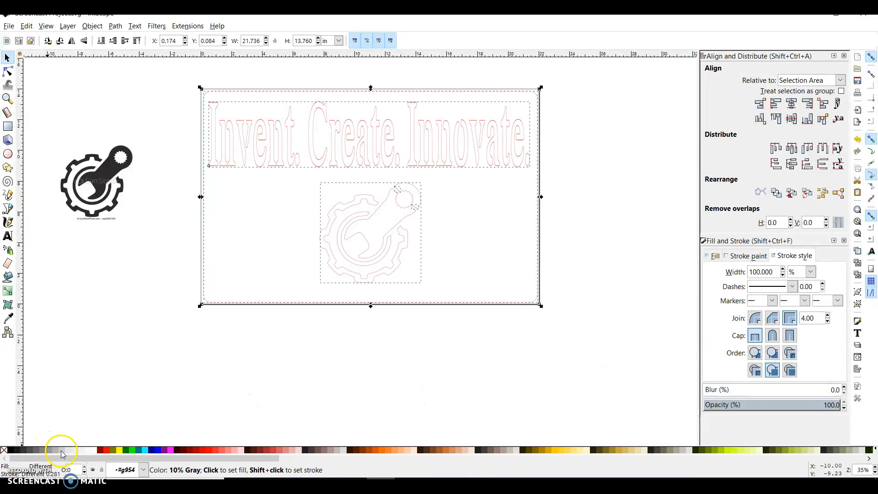
pyautogui.keyDown('shift'); pyautogui.click(110, 451); pyautogui.keyUp('shift')
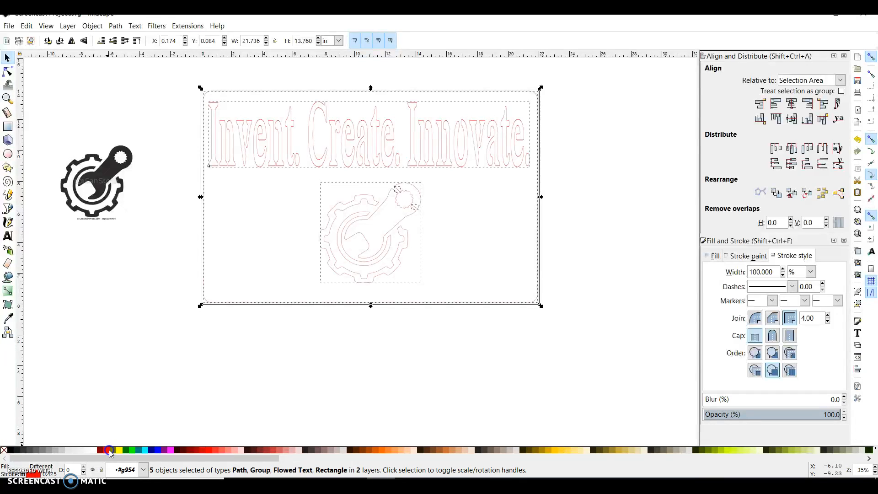
pyautogui.click(109, 450)
pyautogui.hotkey('ctrl', 'z')
pyautogui.click(36, 77)
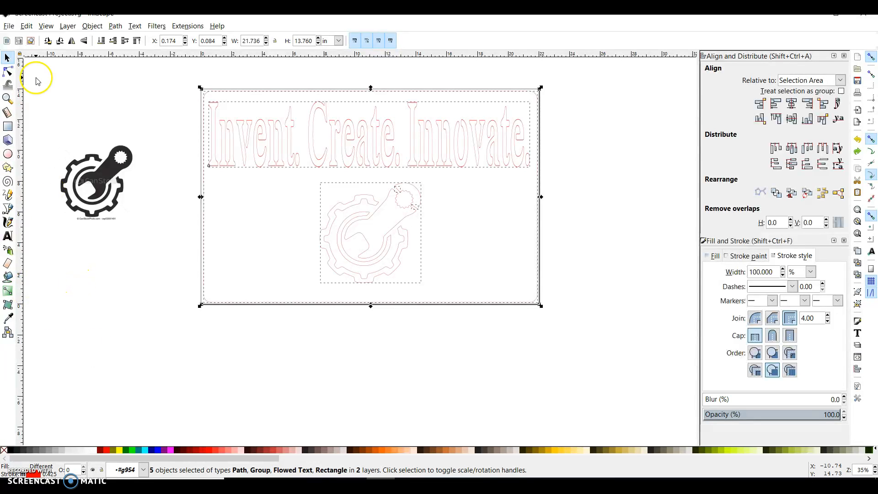
# Step: Bucket-fill the sign's background with blue to check the areas around the lettering and logo, and delete the fill
pyautogui.click(8, 277)
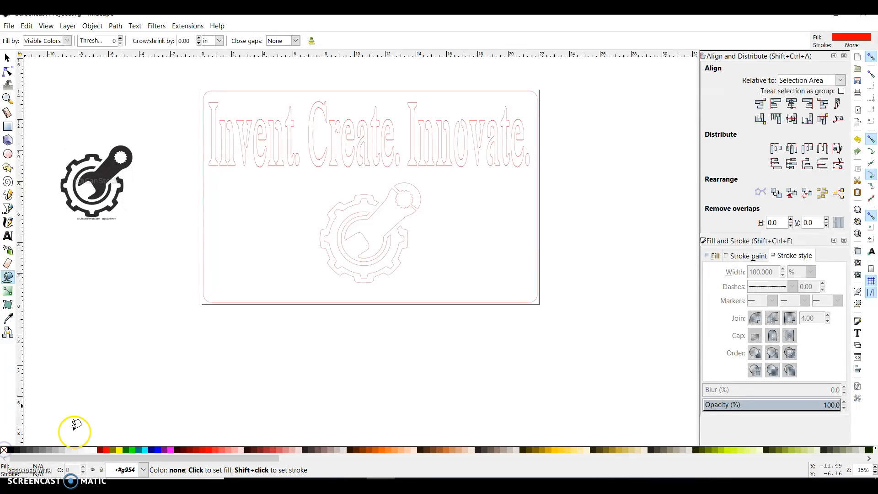
pyautogui.click(157, 450)
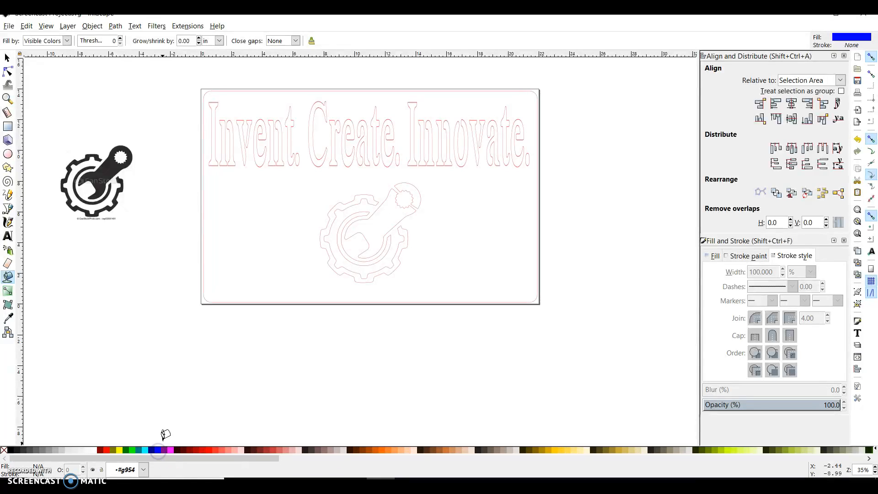
pyautogui.scroll(1, 561, 237)
pyautogui.moveTo(447, 214); pyautogui.dragTo(467, 240)
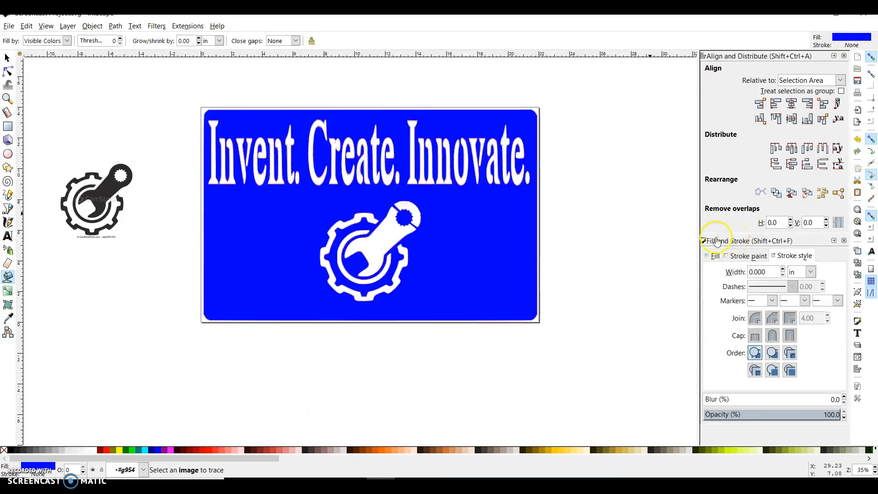
pyautogui.scroll(2, 358, 207)
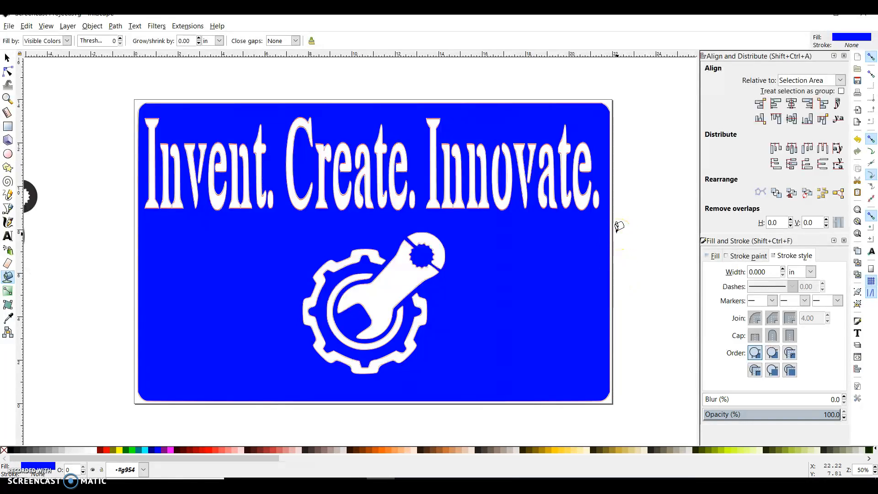
pyautogui.scroll(1, 490, 266)
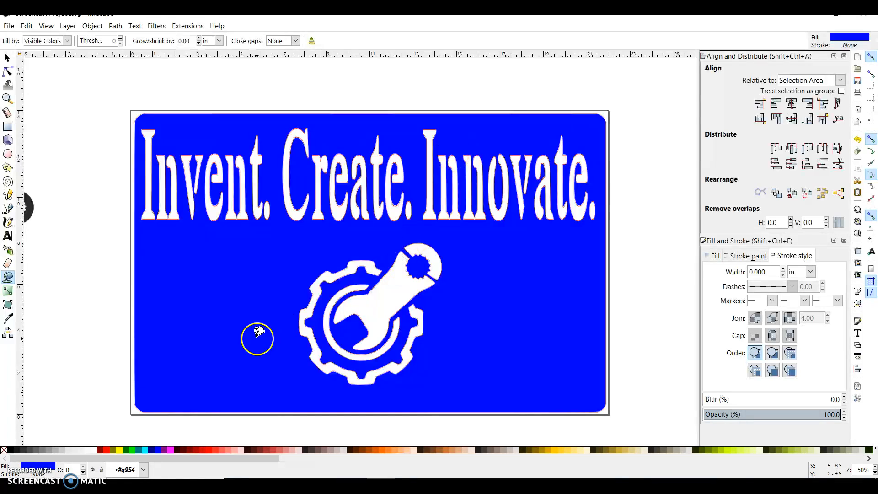
pyautogui.click(8, 58)
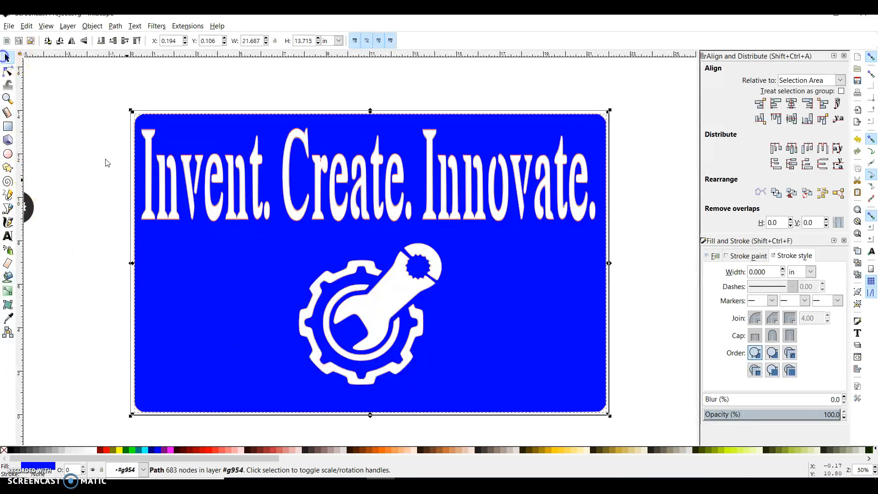
pyautogui.press('Delete')
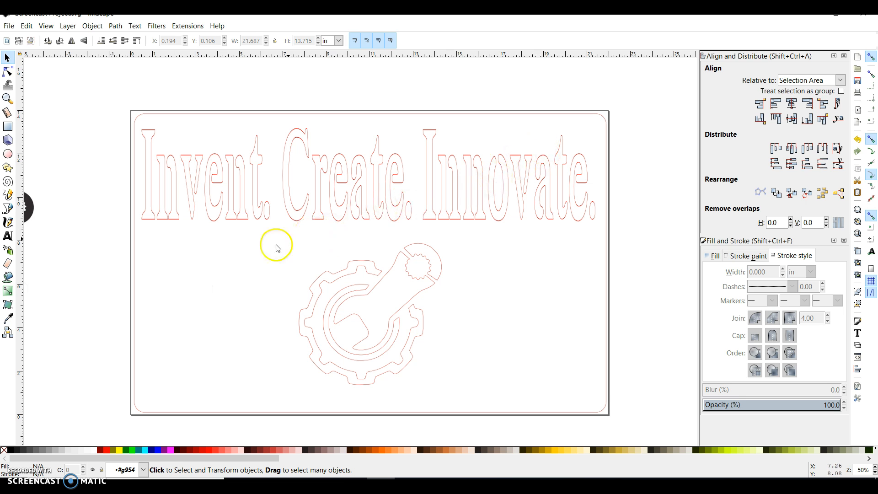
# Step: Bucket-fill the sign's background with a blue fill and green stroke, and inspect the fill's edge against the red letter outlines
pyautogui.click(8, 276)
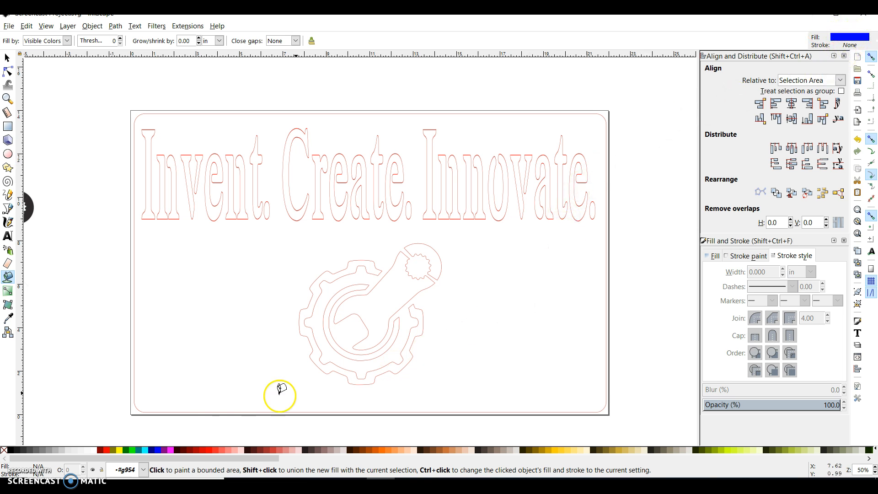
pyautogui.keyDown('shift'); pyautogui.click(136, 453); pyautogui.keyUp('shift')
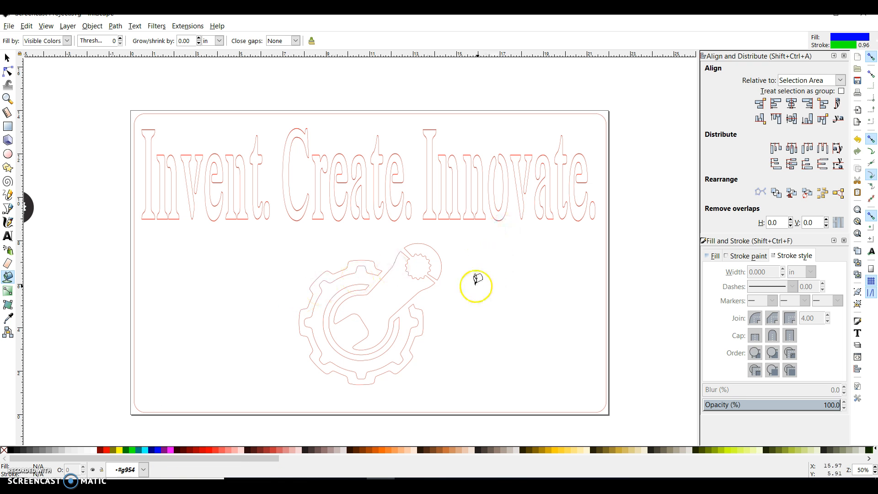
pyautogui.click(497, 249)
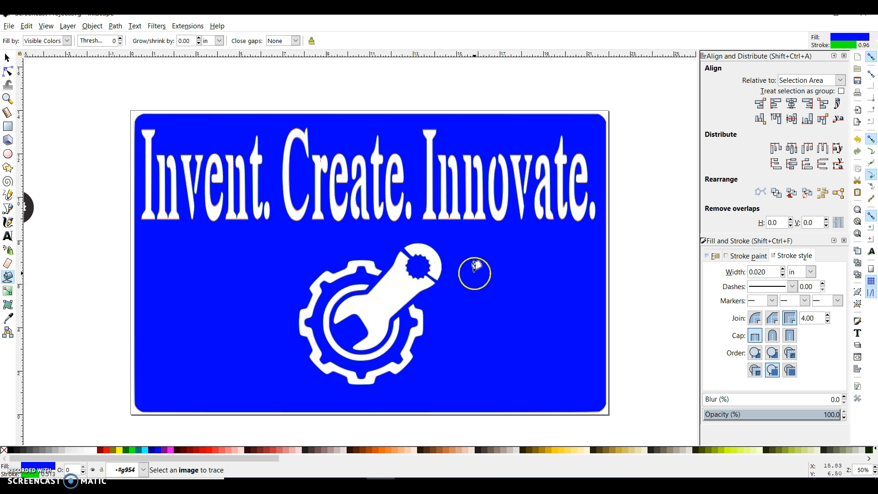
pyautogui.scroll(4, 438, 202)
pyautogui.scroll(2, 438, 203)
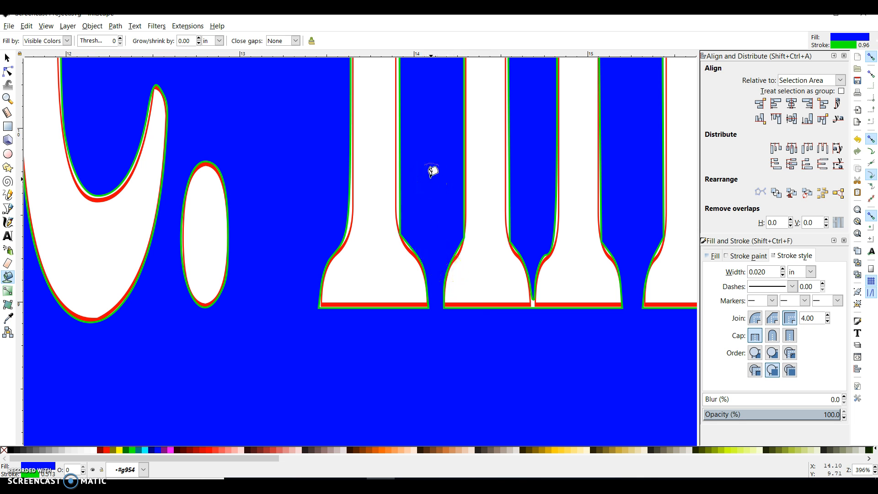
pyautogui.scroll(-6, 403, 201)
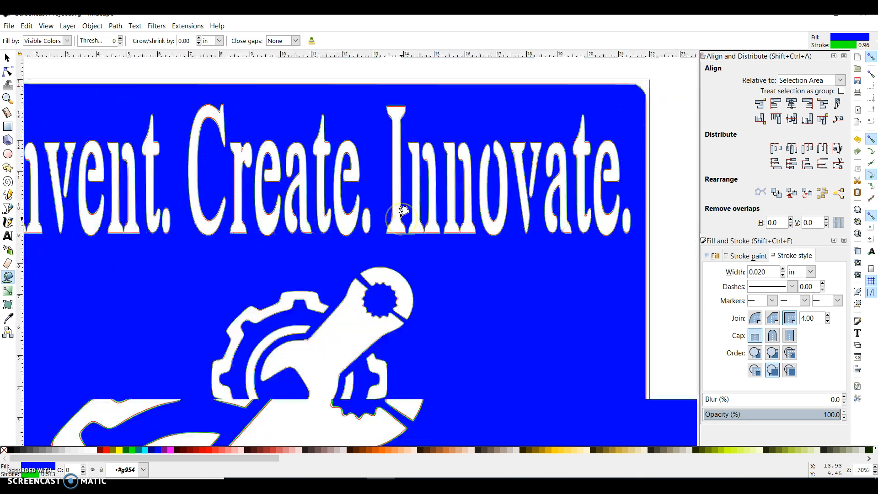
pyautogui.click(404, 211)
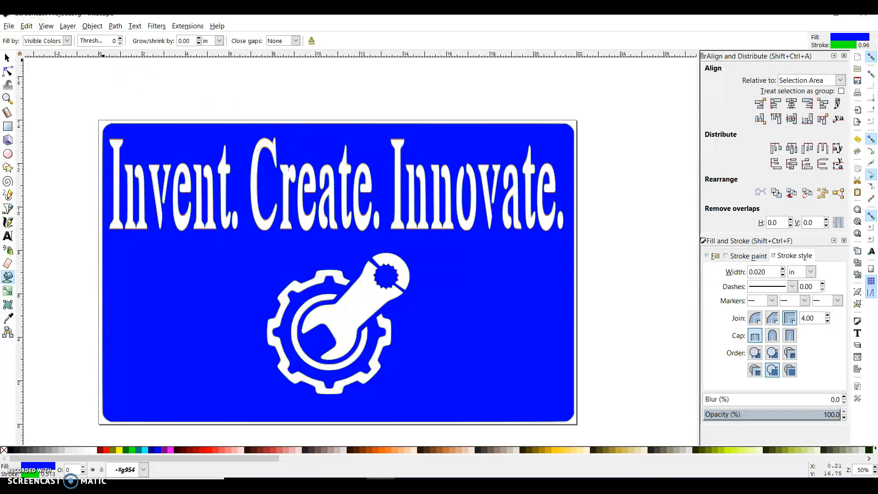
# Step: Delete the blue fill shape with the green stroke from the sign
pyautogui.click(6, 57)
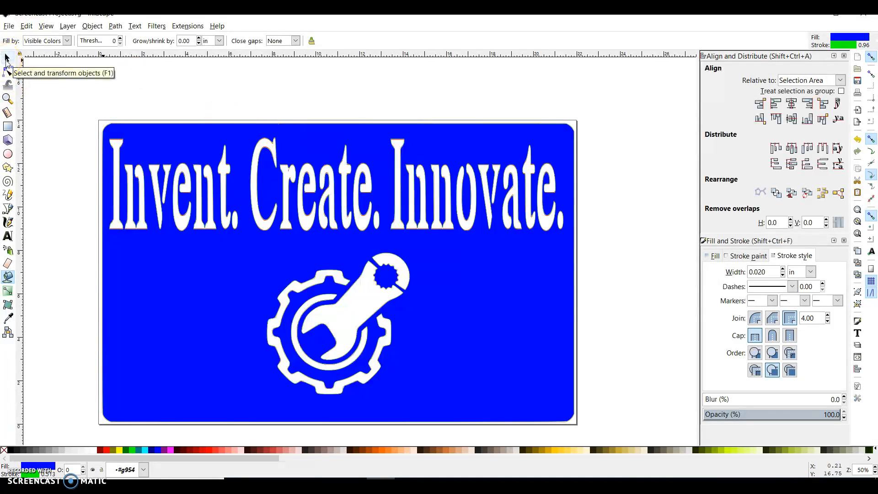
pyautogui.click(7, 58)
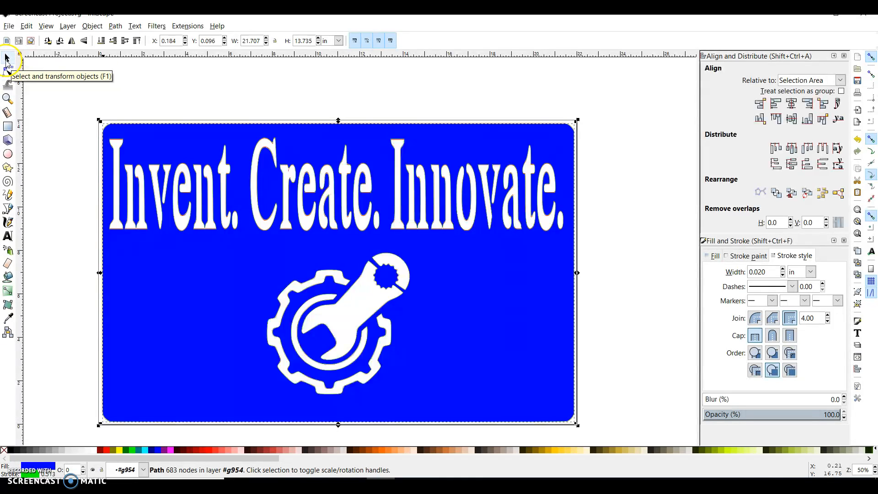
pyautogui.click(188, 296)
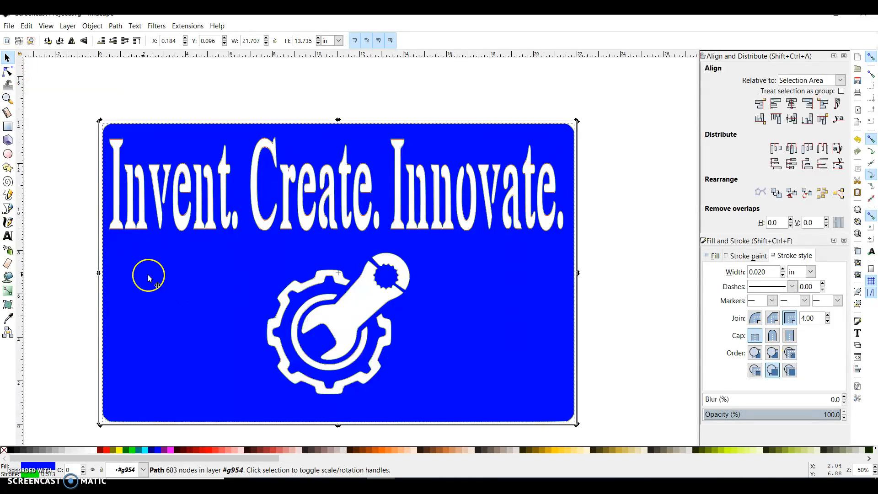
pyautogui.press('Delete')
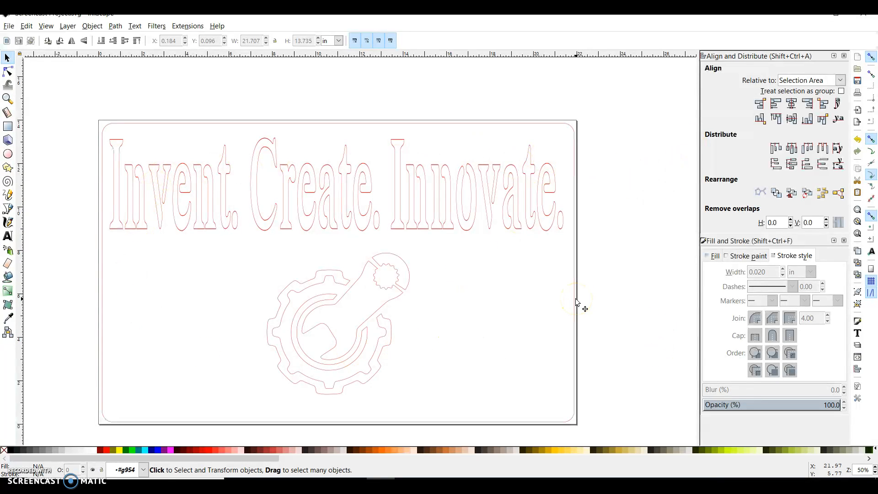
# Step: Select the border, text and gear logo and set their stroke width to .001 in
pyautogui.scroll(-2, 582, 306)
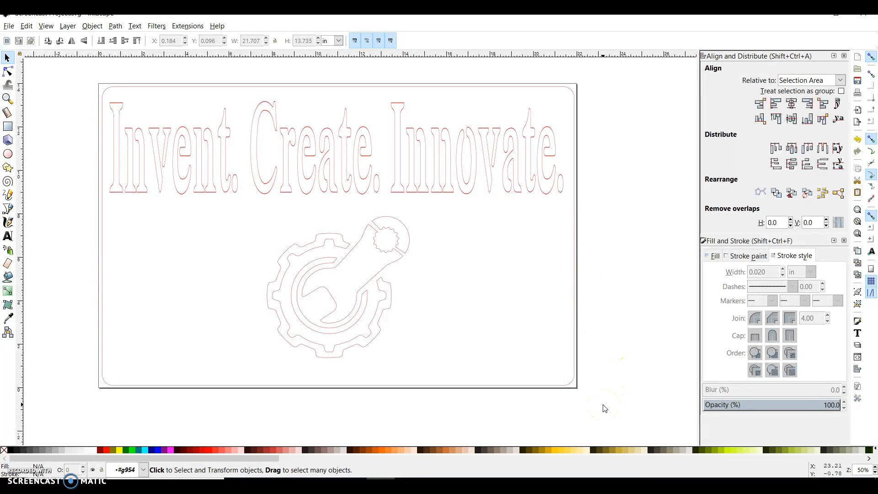
pyautogui.moveTo(627, 409); pyautogui.dragTo(53, 61)
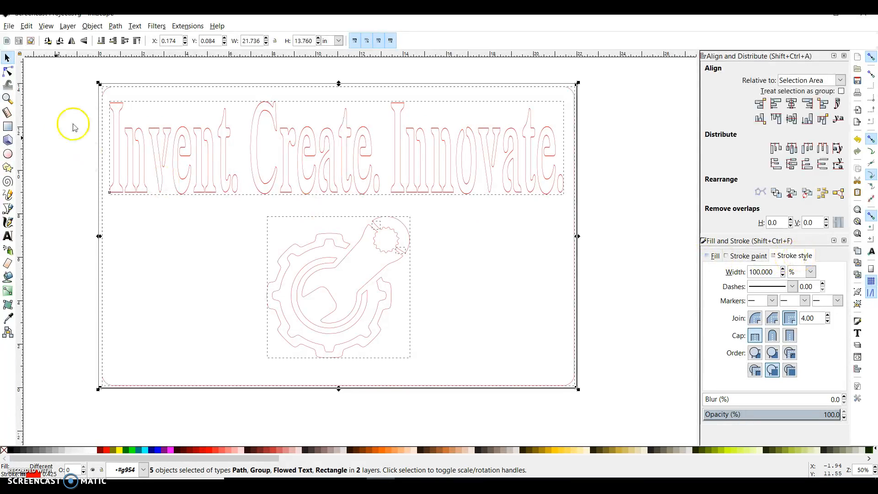
pyautogui.click(93, 26)
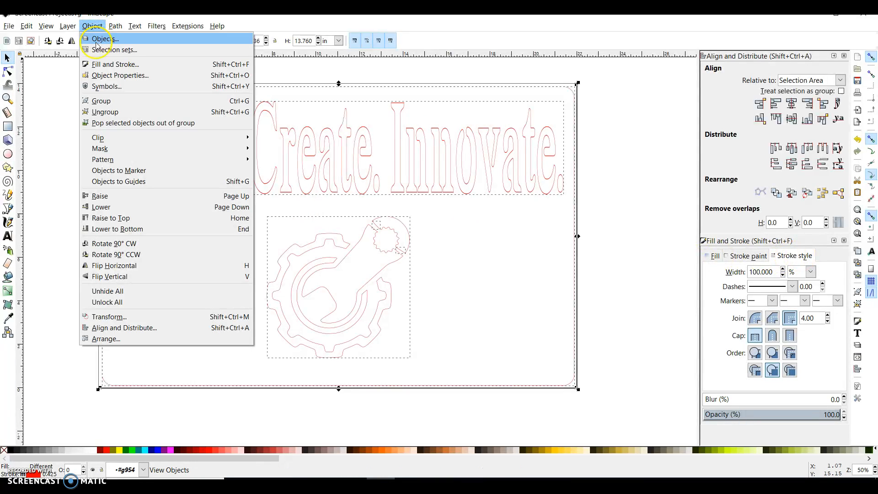
pyautogui.click(96, 64)
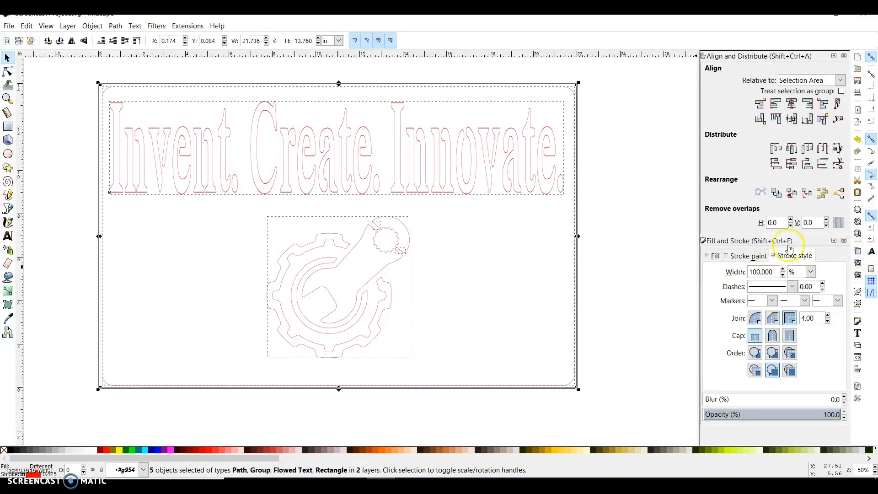
pyautogui.click(812, 271)
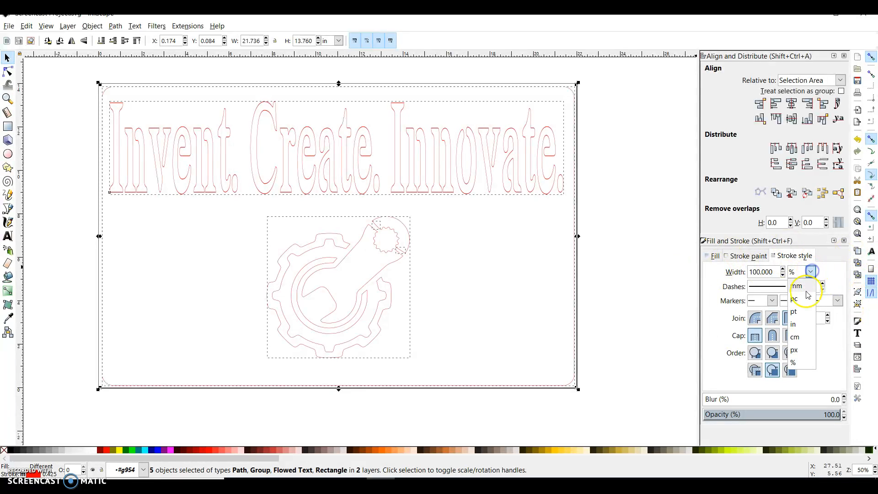
pyautogui.click(804, 324)
pyautogui.doubleClick(755, 271)
pyautogui.write('.001')
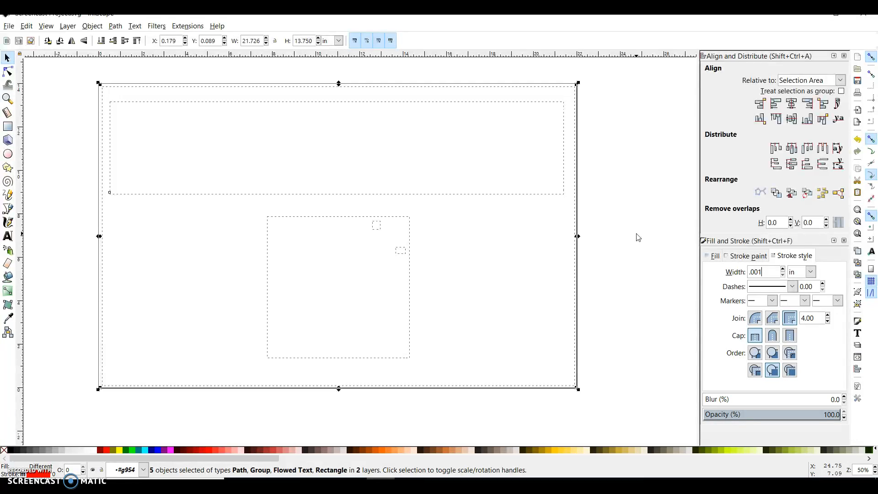
pyautogui.click(639, 237)
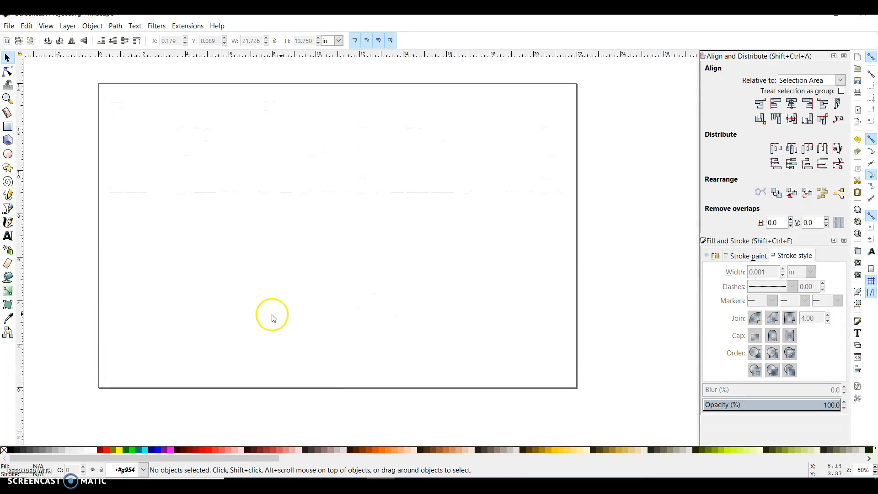
# Step: Examine the thin outlines of the gear and wrench logo and the lettering up close and across the whole sign
pyautogui.keyDown('ctrl'); pyautogui.scroll(5, 358, 262); pyautogui.keyUp('ctrl')
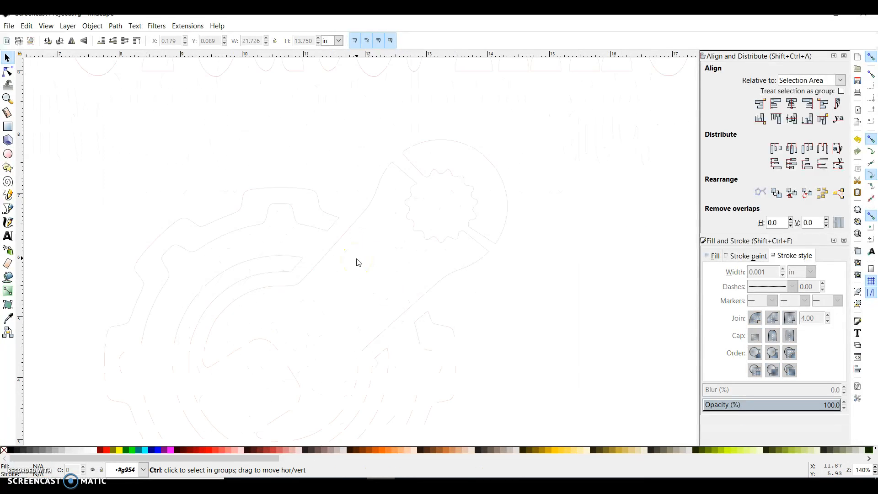
pyautogui.keyDown('ctrl'); pyautogui.scroll(1, 358, 262); pyautogui.keyUp('ctrl')
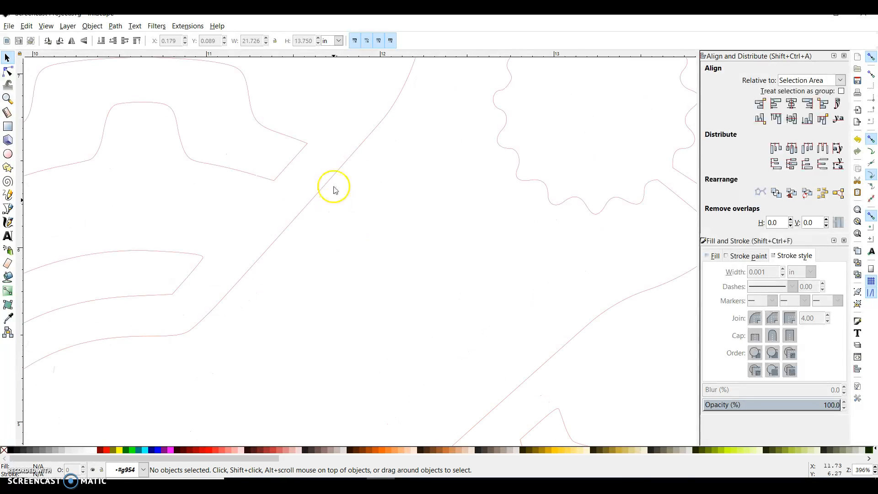
pyautogui.scroll(-15, 371, 127)
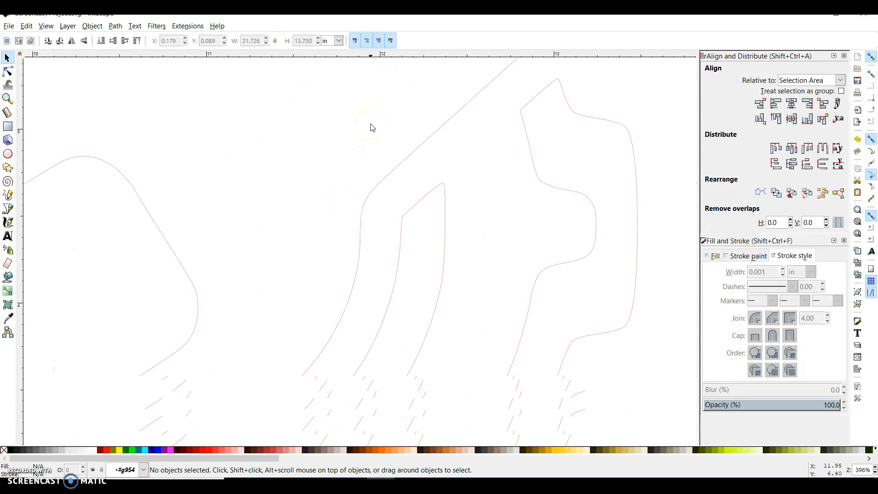
pyautogui.keyDown('ctrl'); pyautogui.scroll(-6, 371, 128); pyautogui.keyUp('ctrl')
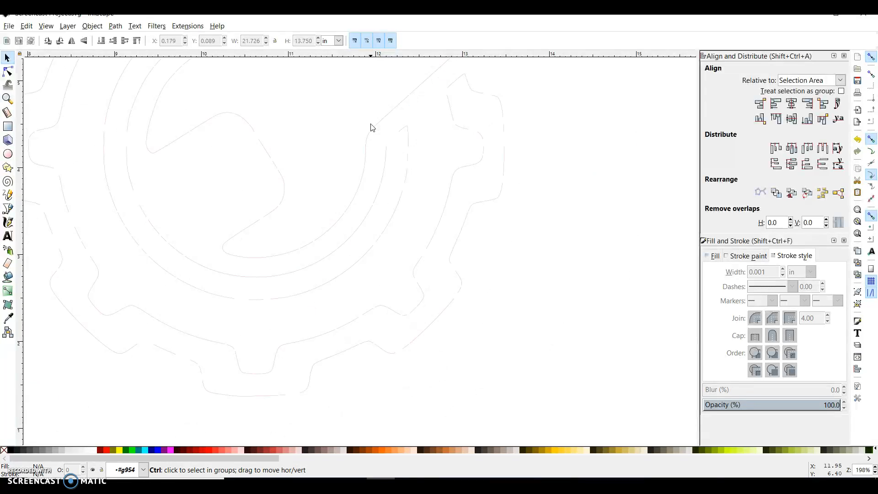
pyautogui.keyDown('ctrl'); pyautogui.scroll(-1, 372, 127); pyautogui.keyUp('ctrl')
pyautogui.scroll(3, 370, 127)
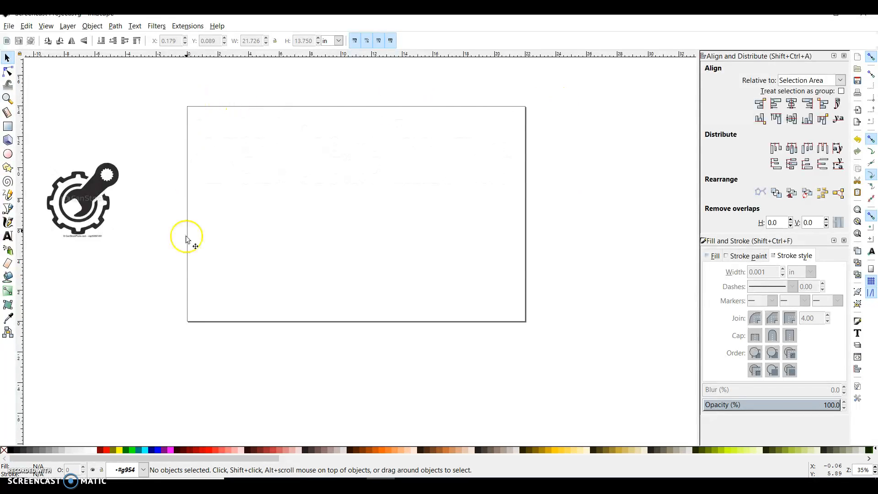
pyautogui.keyDown('ctrl'); pyautogui.scroll(1, 247, 231); pyautogui.keyUp('ctrl')
pyautogui.scroll(1, 242, 232)
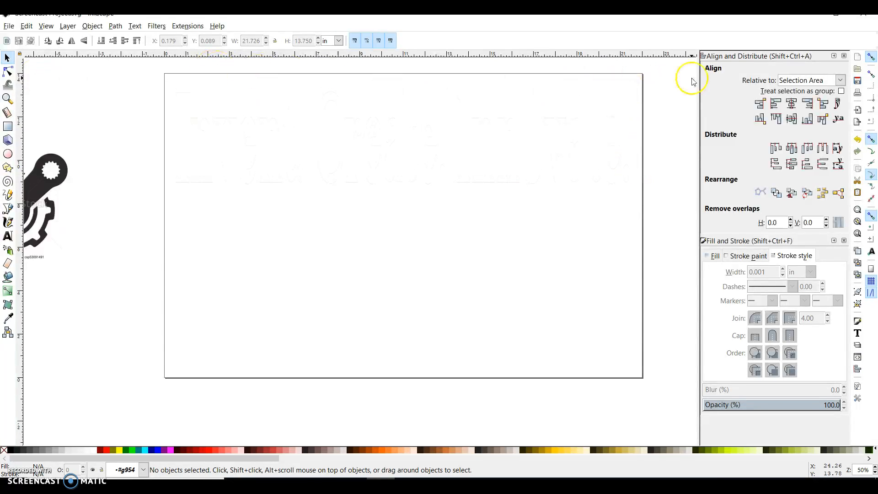
pyautogui.press('ctrl')
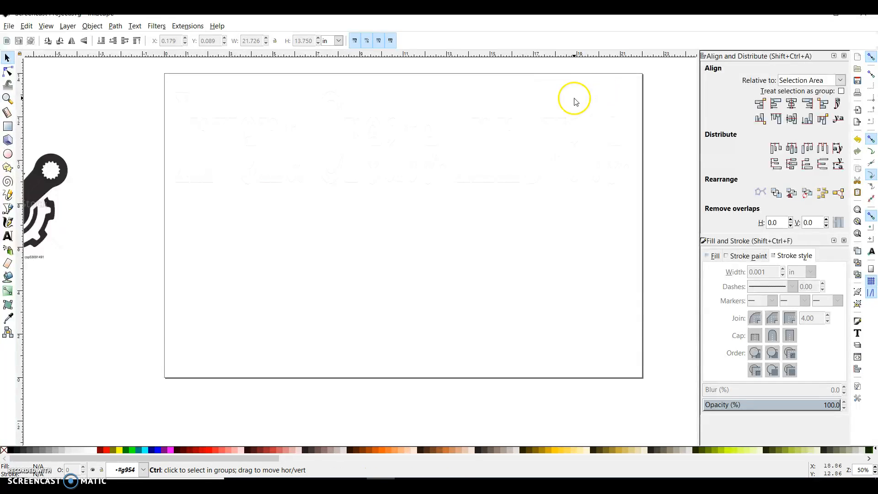
pyautogui.scroll(5, 576, 102)
pyautogui.scroll(3, 451, 257)
pyautogui.scroll(-15, 467, 172)
pyautogui.scroll(-10, 465, 181)
pyautogui.scroll(-10, 465, 188)
pyautogui.scroll(-7, 464, 196)
pyautogui.hscroll(-7, 465, 196)
pyautogui.scroll(-3, 465, 195)
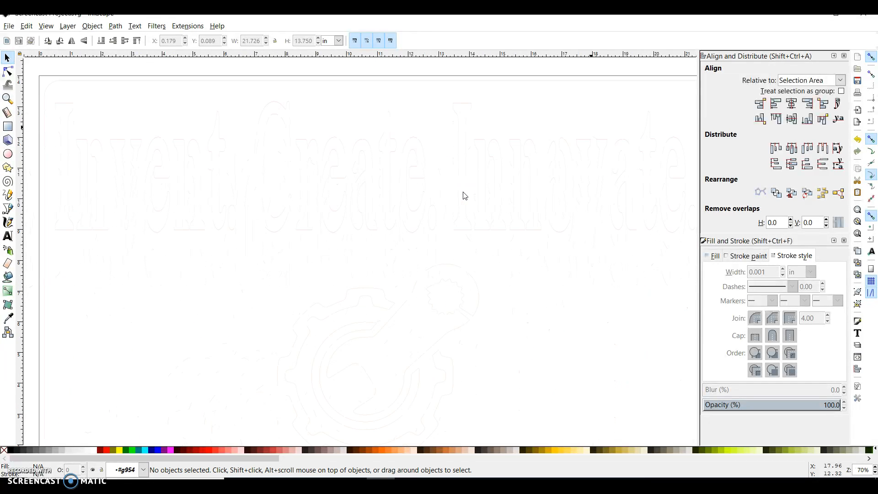
pyautogui.scroll(-1, 466, 196)
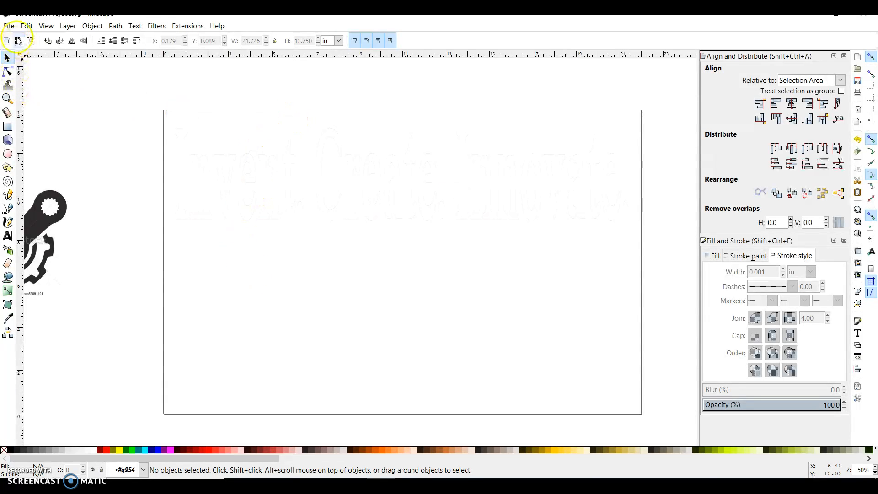
# Step: Save the sign as the Inkscape SVG "Screencast Project" in the Documents folder, replacing the existing file
pyautogui.click(9, 26)
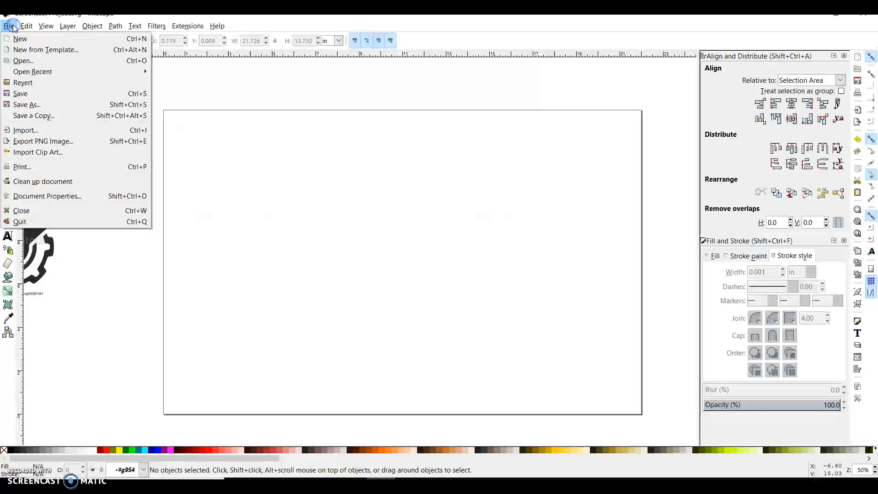
pyautogui.click(20, 106)
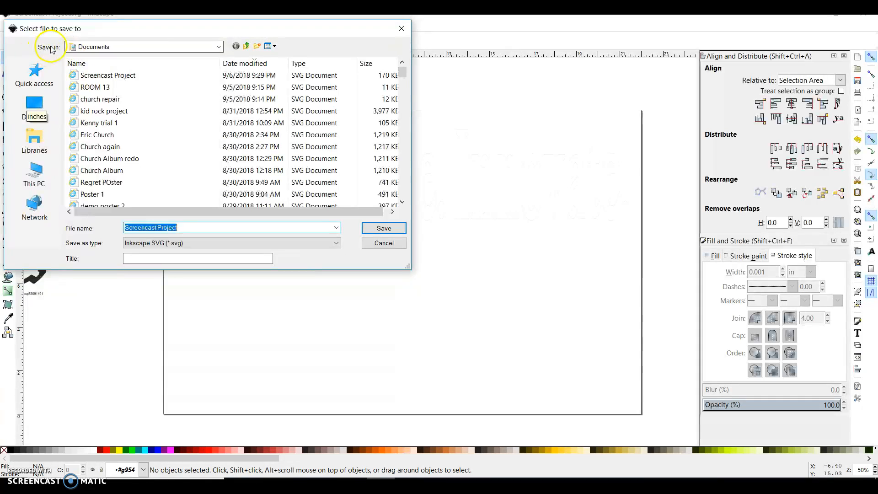
pyautogui.click(218, 46)
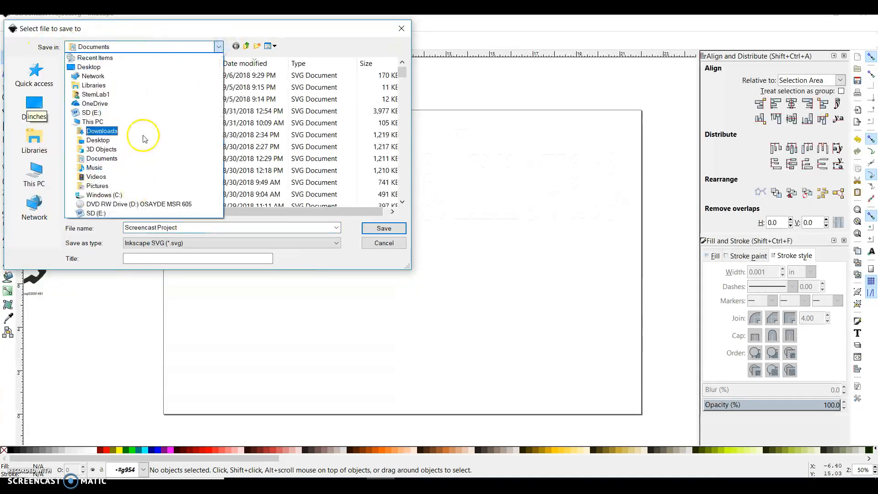
pyautogui.click(99, 158)
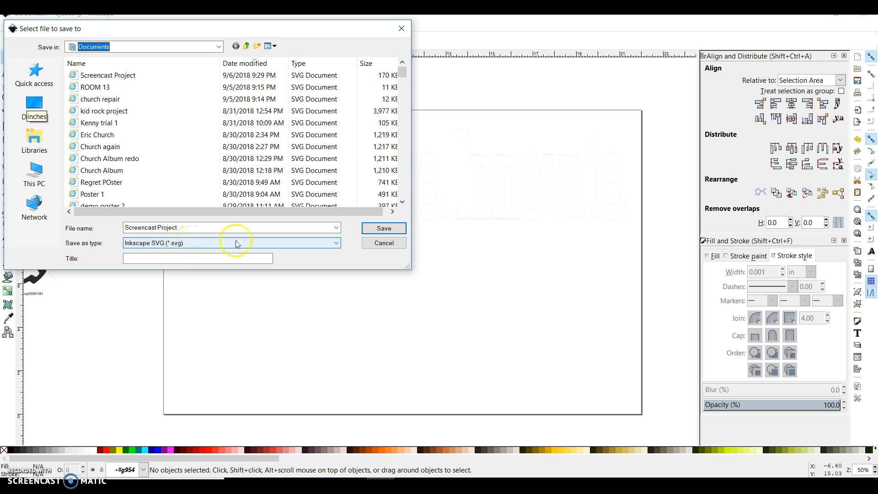
pyautogui.click(398, 233)
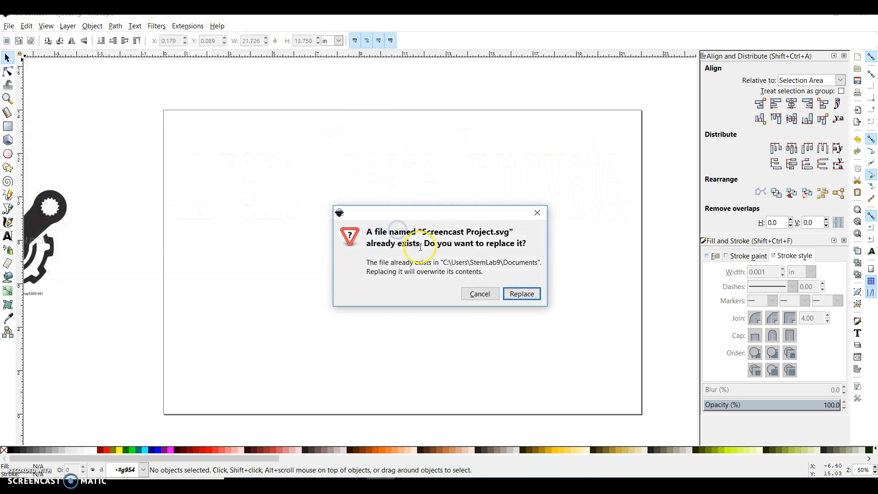
pyautogui.click(523, 295)
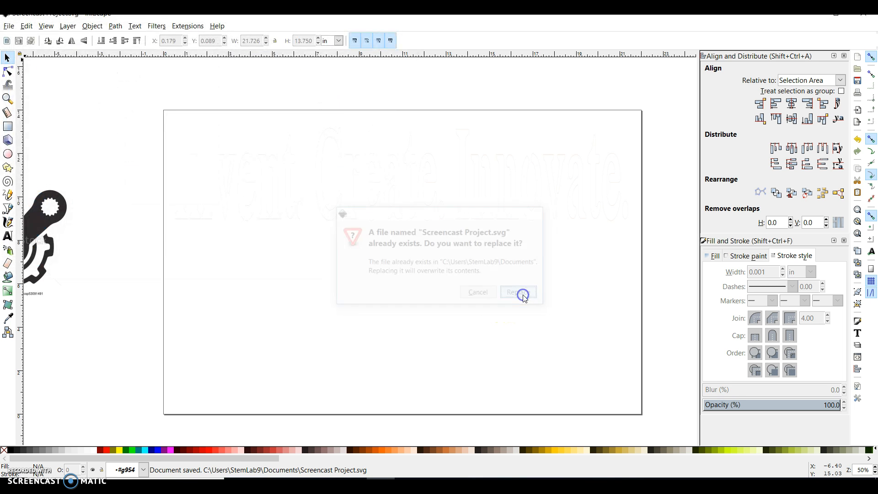
# Step: Save a PDF version named "Screencast Project" in Documents, with text converted to paths and the document's page size as output size
pyautogui.click(6, 27)
pyautogui.click(21, 102)
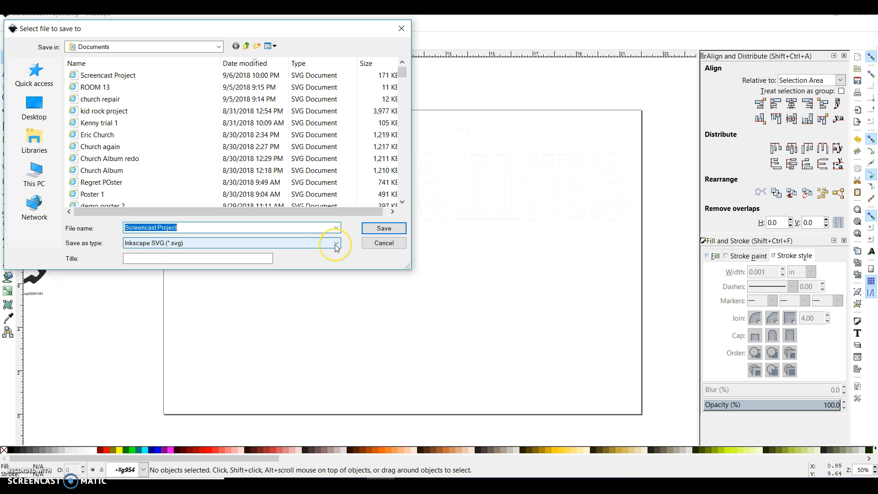
pyautogui.click(337, 246)
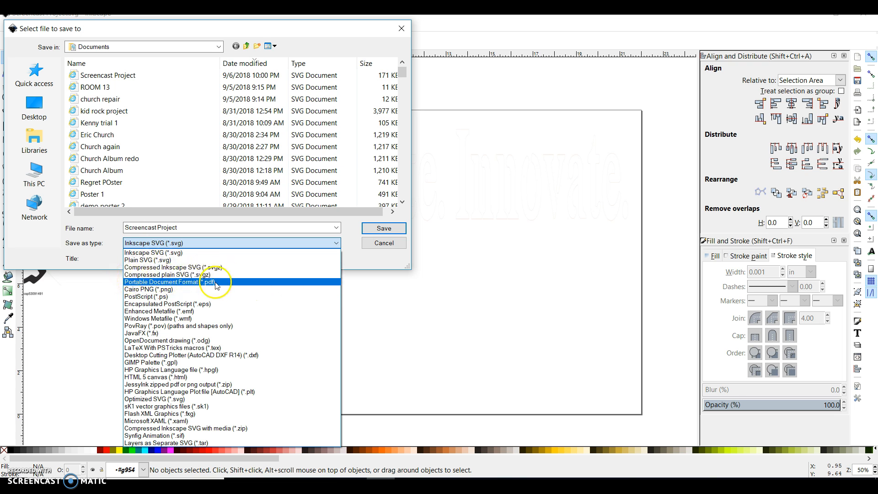
pyautogui.click(207, 284)
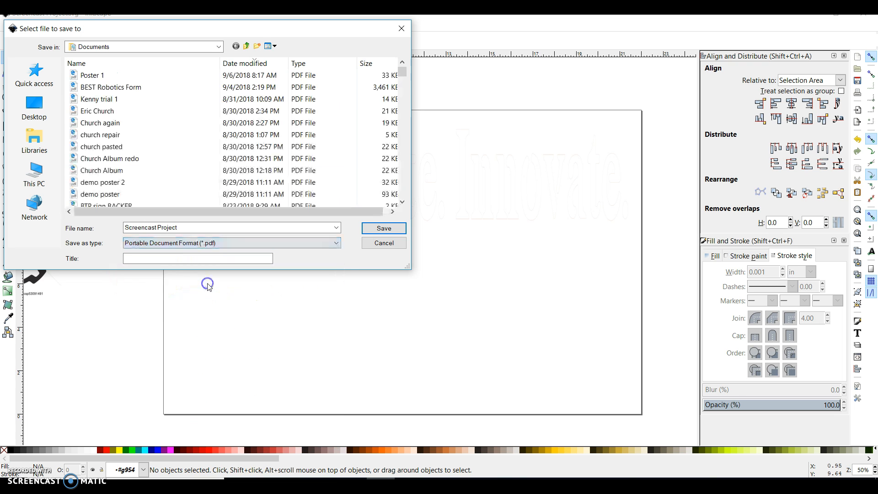
pyautogui.click(384, 228)
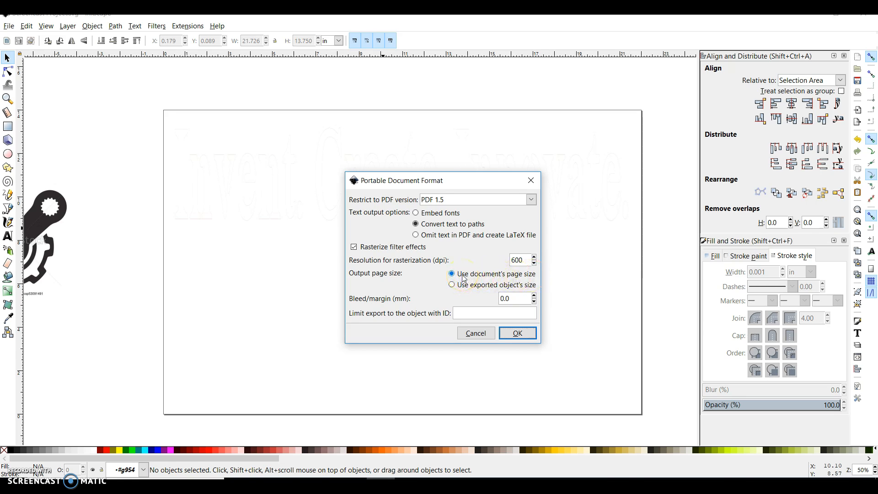
pyautogui.click(497, 278)
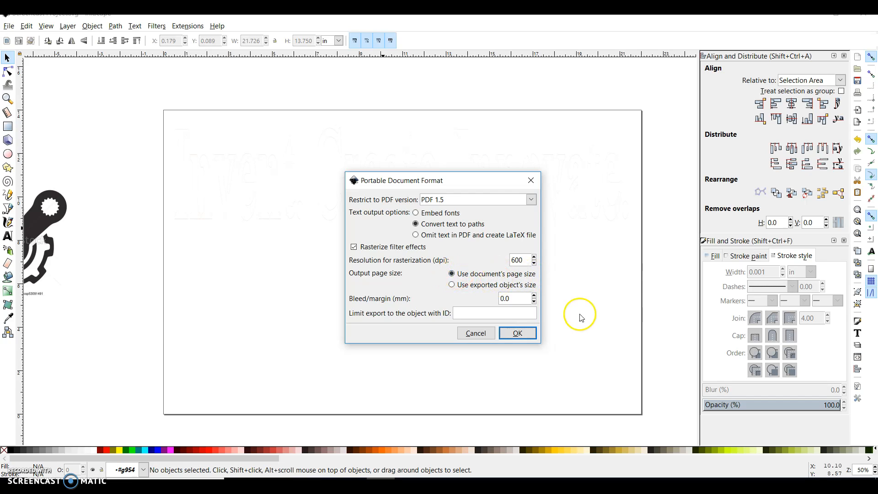
pyautogui.click(518, 333)
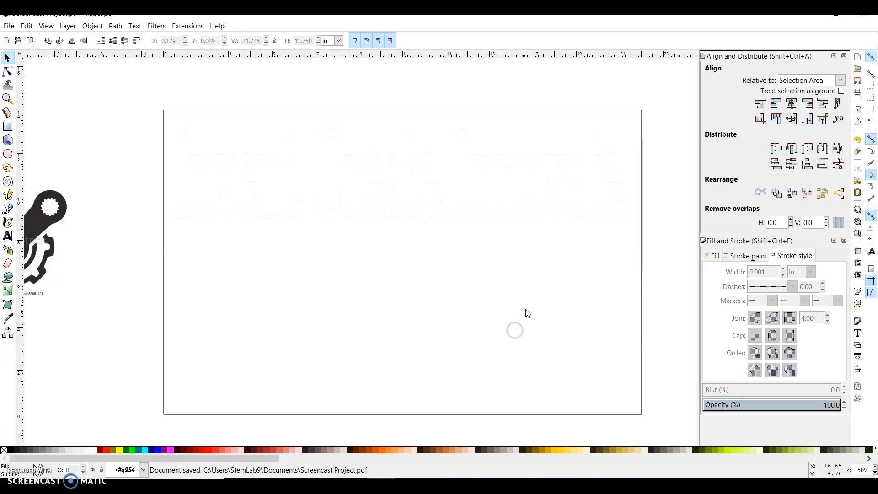